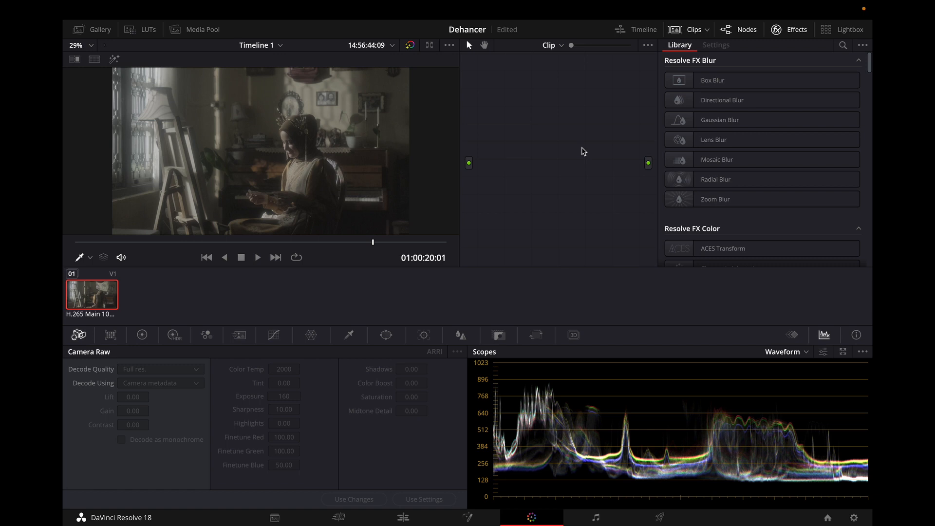
- Add a serial node to the empty node graph and apply the Color Space Transform effect to it
{"action": "left_click", "coordinate": [539, 14]}
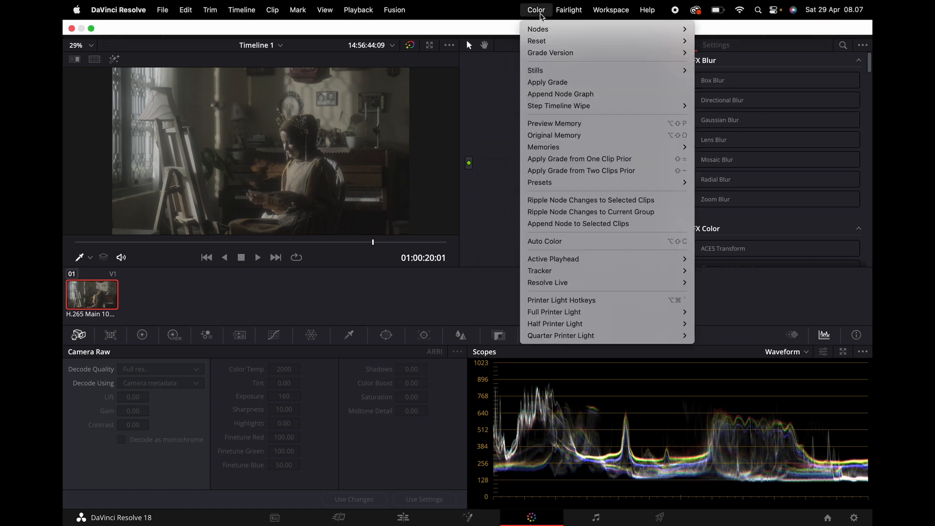
{"action": "mouse_move", "coordinate": [543, 30]}
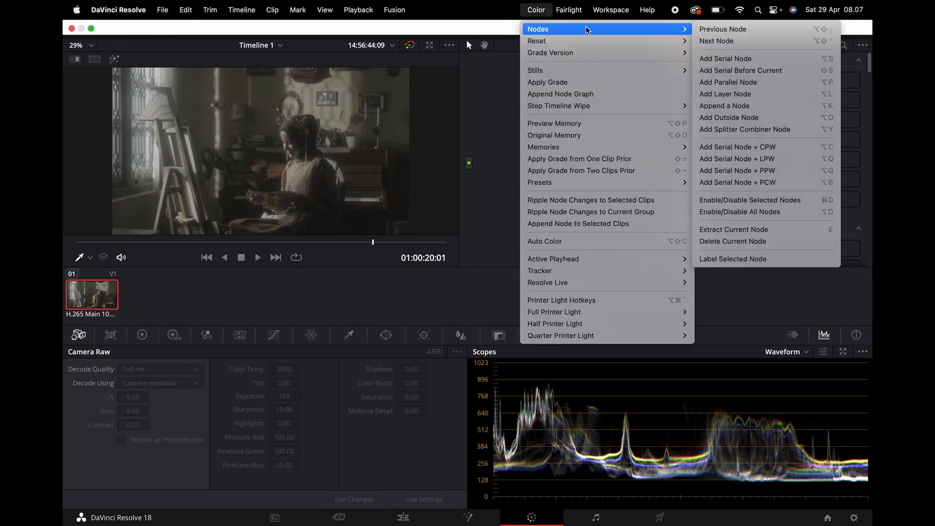
{"action": "left_click", "coordinate": [703, 59]}
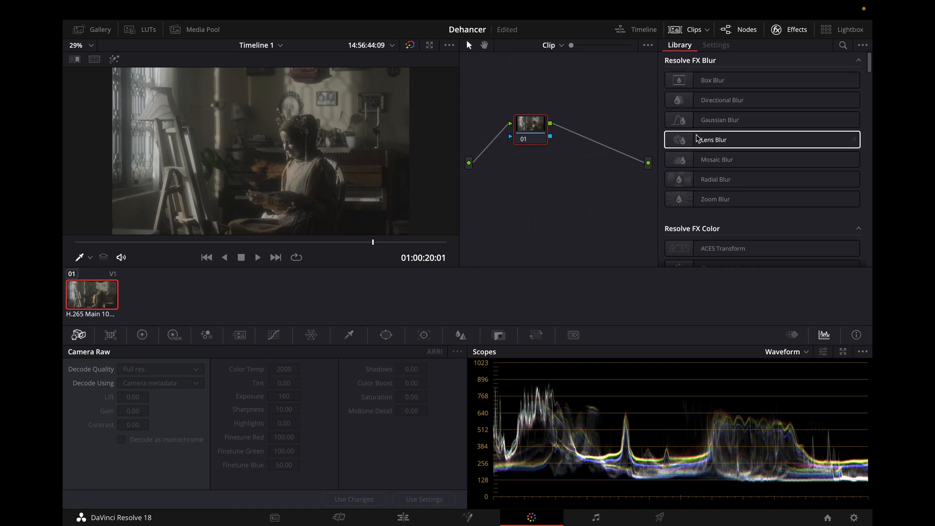
{"action": "scroll", "coordinate": [694, 161], "scroll_direction": "down", "scroll_amount": 5}
{"action": "scroll", "coordinate": [699, 163], "scroll_direction": "down", "scroll_amount": 1}
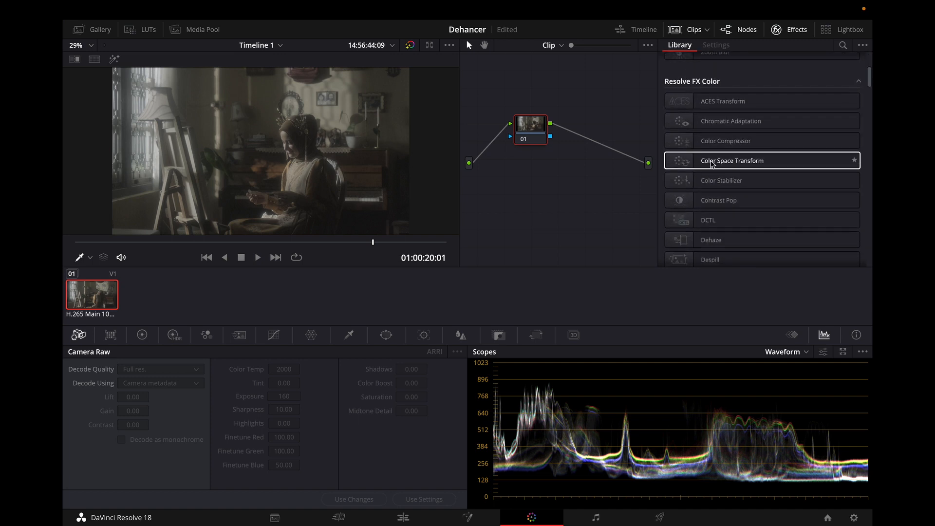
{"action": "left_click_drag", "start_coordinate": [705, 161], "coordinate": [531, 129]}
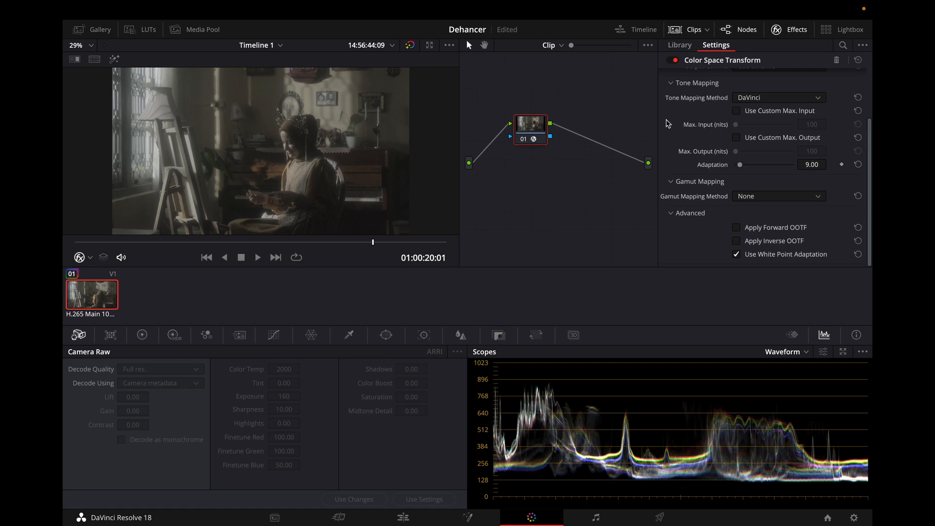
- Set the Color Space Transform's input color space to Rec.2020 and its input gamma to FujiFilm F-Log
{"action": "scroll", "coordinate": [667, 123], "scroll_direction": "up", "scroll_amount": 3}
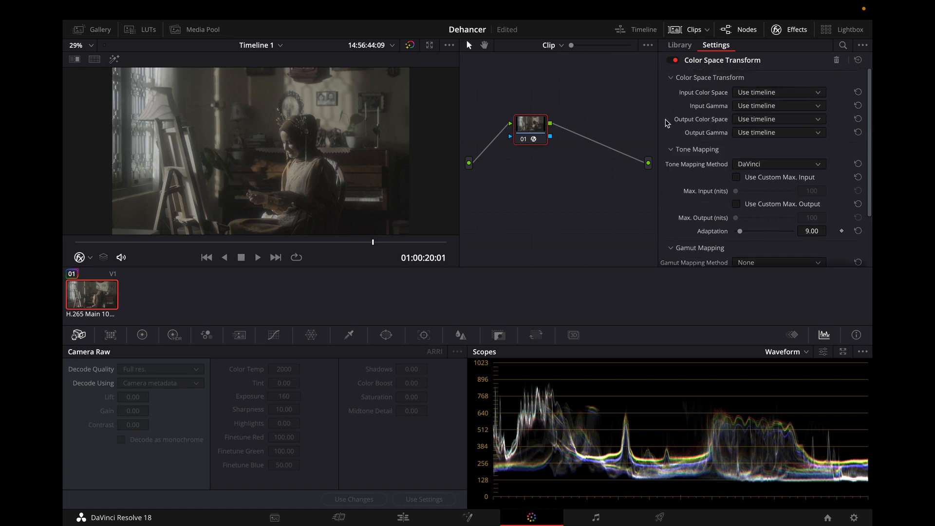
{"action": "left_click", "coordinate": [762, 94]}
{"action": "scroll", "coordinate": [762, 157], "scroll_direction": "down", "scroll_amount": 6}
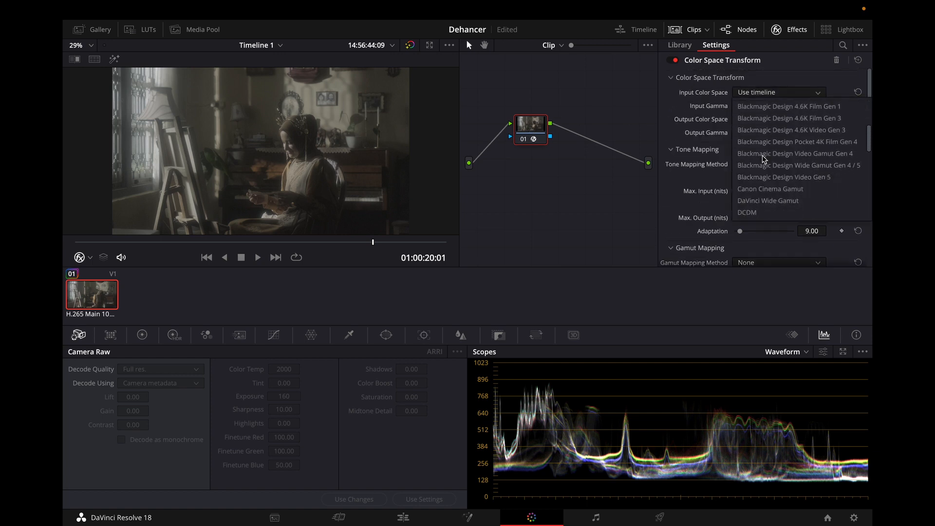
{"action": "scroll", "coordinate": [762, 157], "scroll_direction": "down", "scroll_amount": 3}
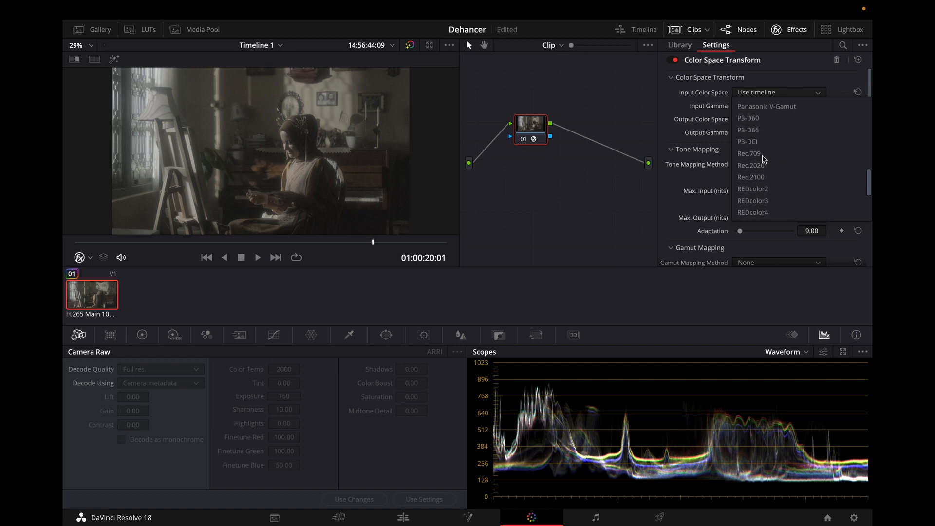
{"action": "left_click", "coordinate": [761, 165]}
{"action": "left_click", "coordinate": [777, 106]}
{"action": "scroll", "coordinate": [770, 195], "scroll_direction": "down", "scroll_amount": 6}
{"action": "scroll", "coordinate": [771, 203], "scroll_direction": "down", "scroll_amount": 3}
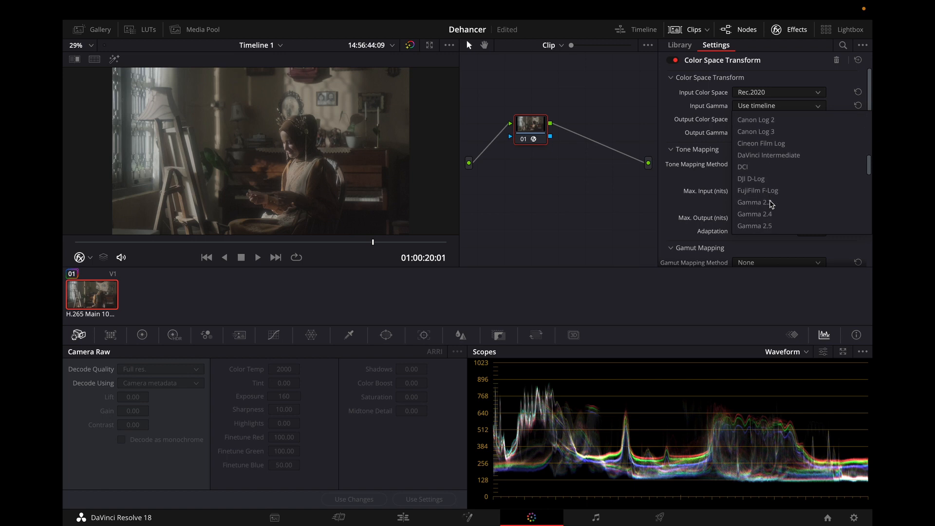
{"action": "left_click", "coordinate": [771, 197]}
- Set the Color Space Transform's output color space to Rec.709 and its output gamma to Gamma 2.4
{"action": "left_click", "coordinate": [774, 121]}
{"action": "scroll", "coordinate": [772, 175], "scroll_direction": "down", "scroll_amount": 5}
{"action": "scroll", "coordinate": [770, 200], "scroll_direction": "down", "scroll_amount": 8}
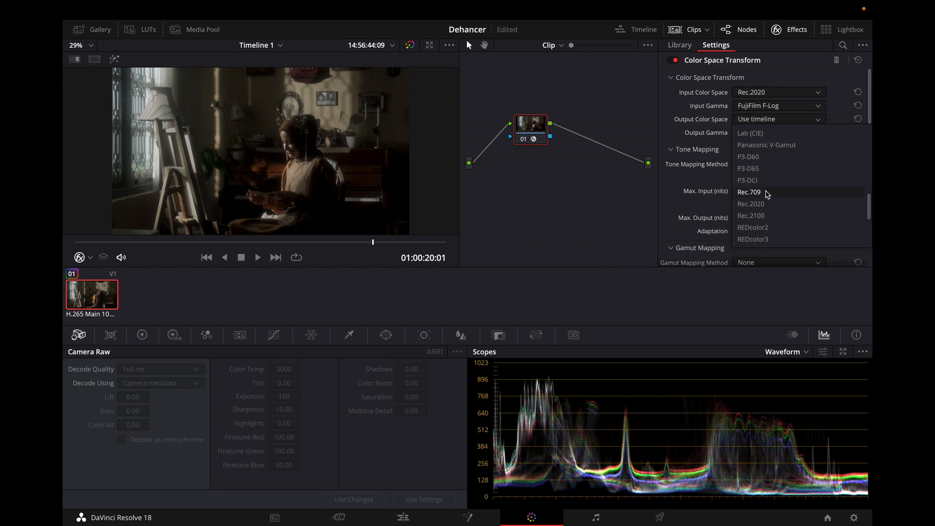
{"action": "left_click", "coordinate": [766, 196]}
{"action": "left_click", "coordinate": [776, 133]}
{"action": "scroll", "coordinate": [775, 211], "scroll_direction": "down", "scroll_amount": 5}
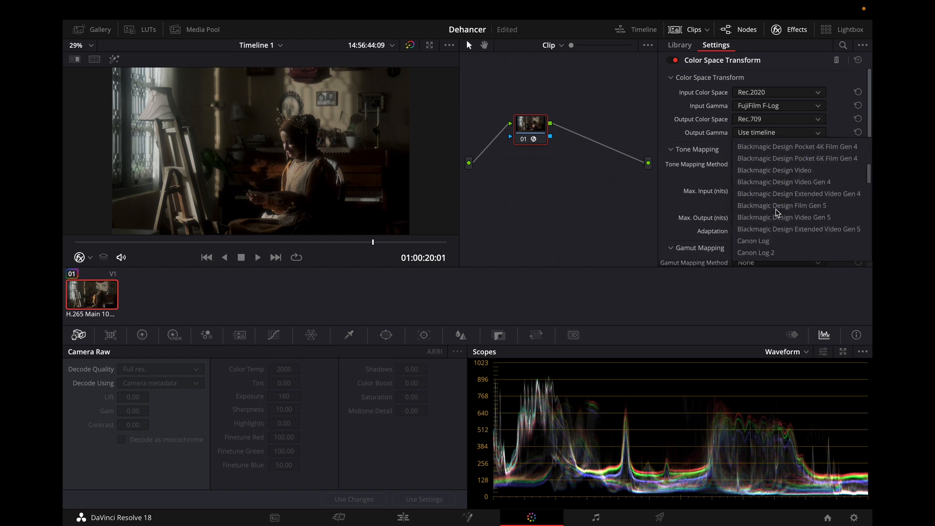
{"action": "scroll", "coordinate": [777, 229], "scroll_direction": "down", "scroll_amount": 2}
{"action": "left_click", "coordinate": [770, 240]}
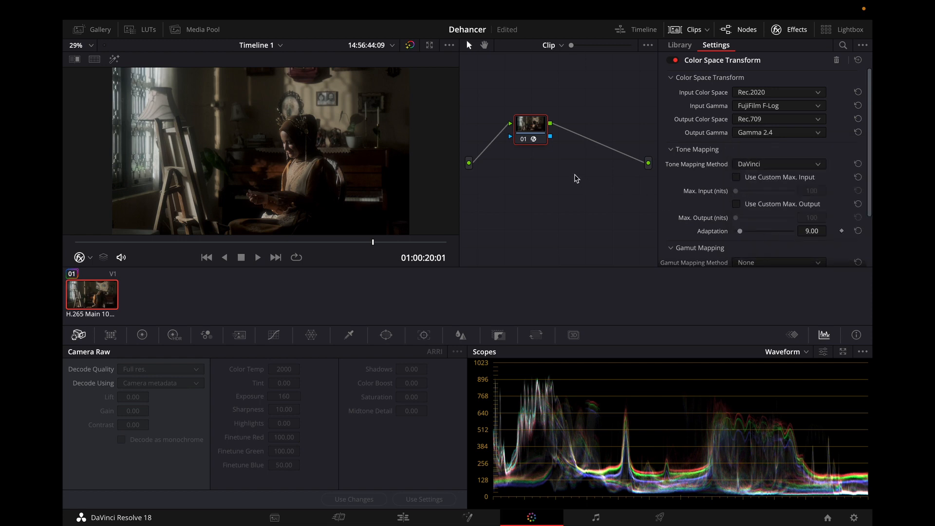
- Label the transform node "Color Space Transform"
{"action": "right_click", "coordinate": [532, 132]}
{"action": "left_click", "coordinate": [553, 151]}
{"action": "type", "text": "Color Space Transform"}
{"action": "key", "text": "Return"}
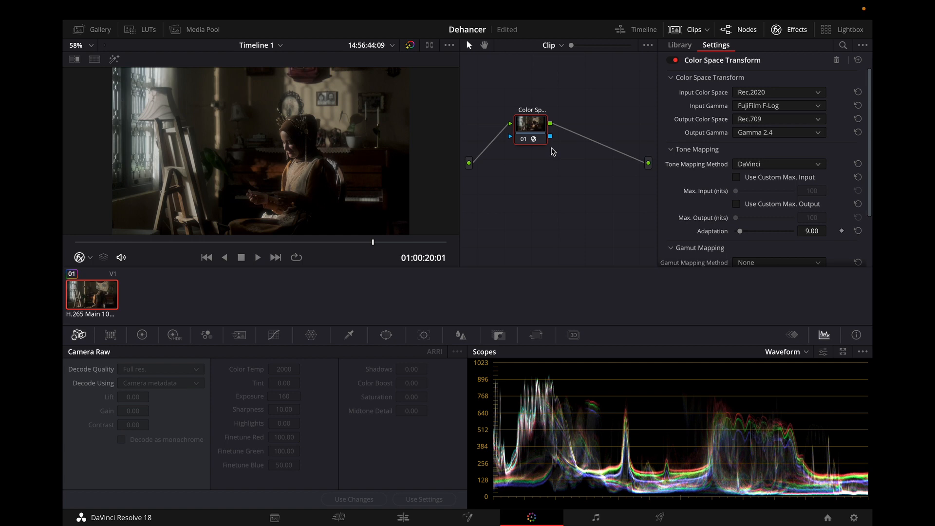
- Add a serial node before the Color Space Transform node, set its color temperature to -50.0 and adjust its tint slightly
{"action": "right_click", "coordinate": [532, 131]}
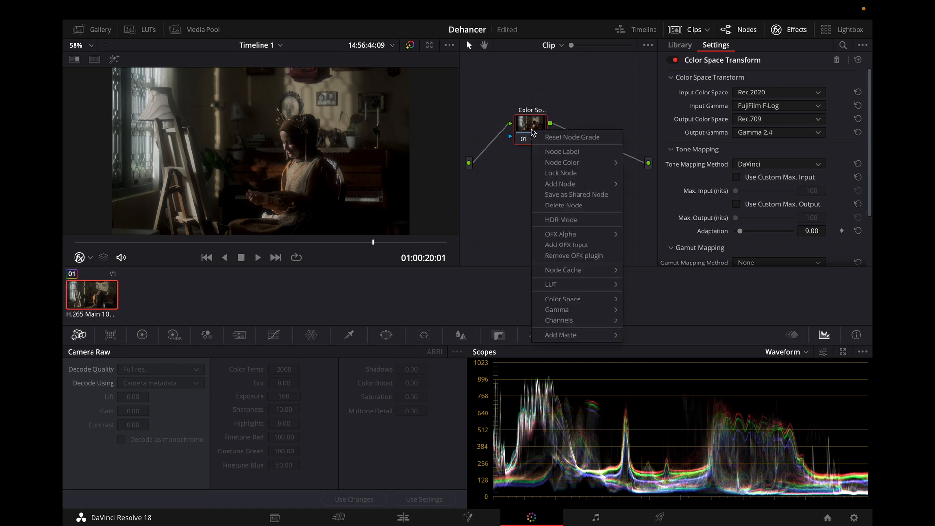
{"action": "mouse_move", "coordinate": [568, 185]}
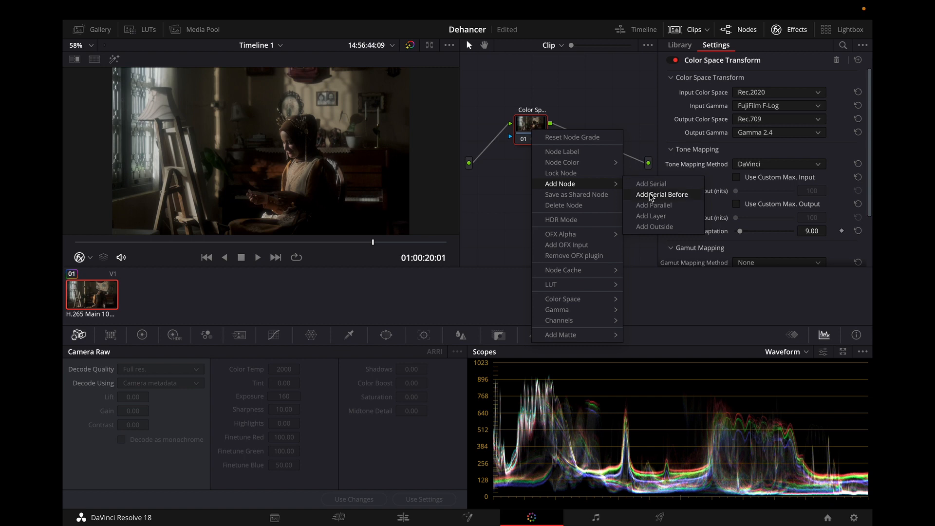
{"action": "left_click", "coordinate": [651, 195]}
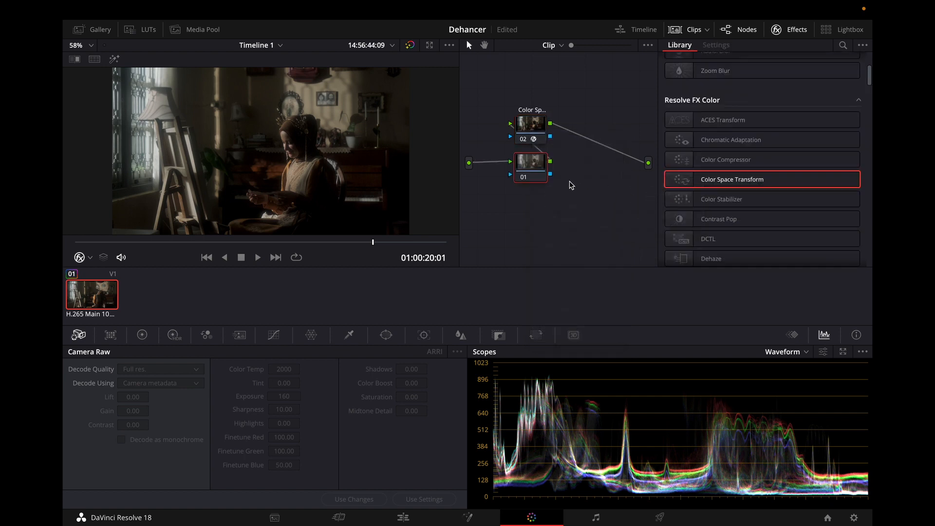
{"action": "left_click", "coordinate": [142, 335]}
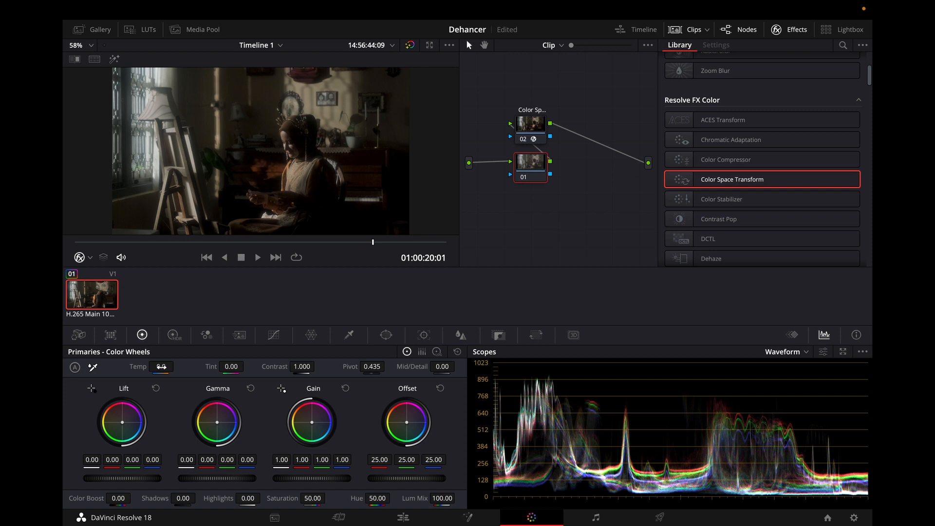
{"action": "left_click_drag", "start_coordinate": [161, 368], "coordinate": [159, 369]}
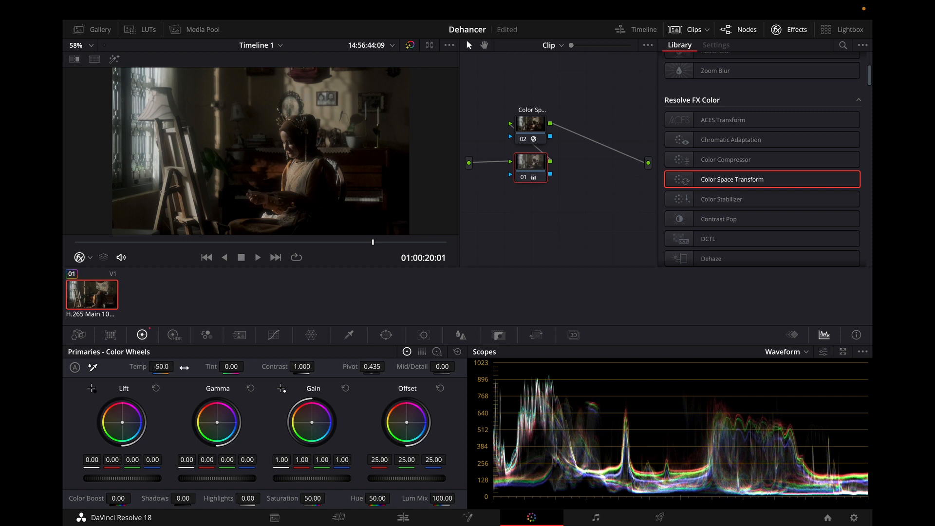
{"action": "left_click_drag", "start_coordinate": [231, 368], "coordinate": [230, 369]}
- Label the node with the temperature and tint correction "White Balance"
{"action": "right_click", "coordinate": [532, 168]}
{"action": "left_click", "coordinate": [553, 188]}
{"action": "type", "text": "White Balance"}
{"action": "key", "text": "Return"}
- Add a serial node before the White Balance node and set its master lift to 0.01, gamma to 0.08 and gain to 0.97
{"action": "right_click", "coordinate": [533, 166]}
{"action": "mouse_move", "coordinate": [575, 218]}
{"action": "left_click", "coordinate": [640, 229]}
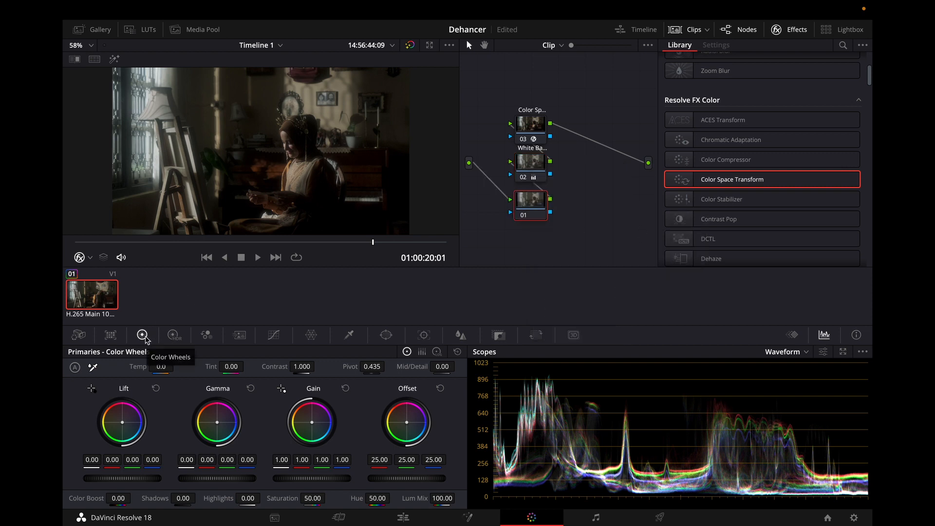
{"action": "left_click_drag", "start_coordinate": [90, 461], "coordinate": [93, 460]}
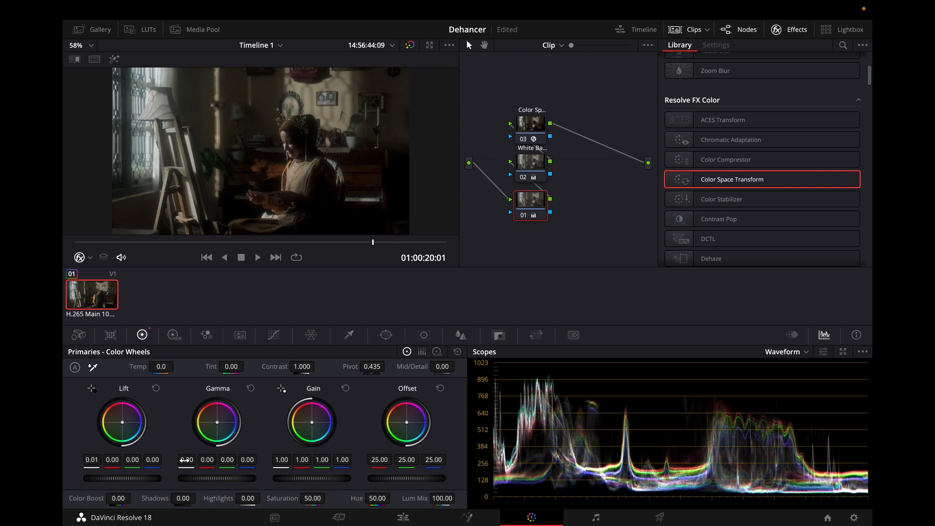
{"action": "left_click_drag", "start_coordinate": [184, 460], "coordinate": [278, 464]}
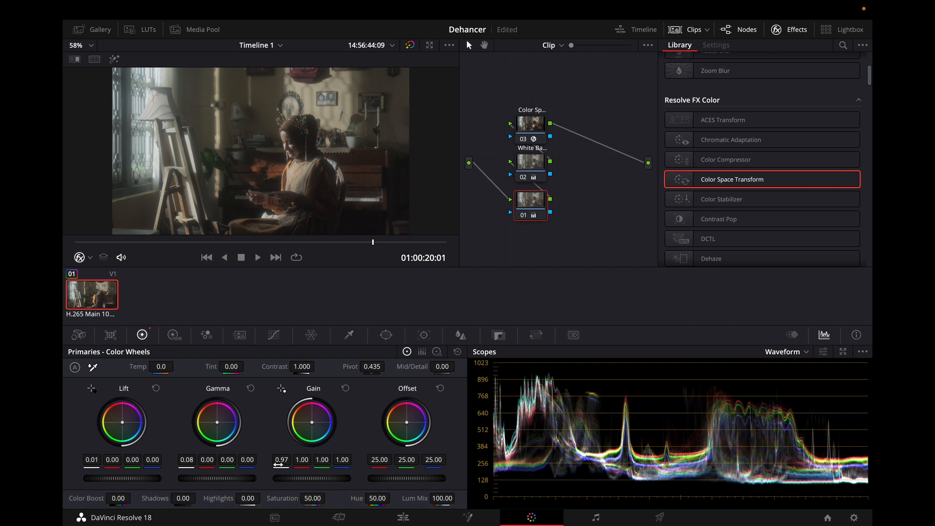
- Label the node with the lift, gamma and gain adjustments "Contrast"
{"action": "right_click", "coordinate": [531, 200]}
{"action": "left_click", "coordinate": [553, 222]}
{"action": "type", "text": "Contrast"}
{"action": "key", "text": "Return"}
- Add a serial node after the Color Space Transform node and apply the Dehancer Pro effect to it
{"action": "right_click", "coordinate": [537, 122]}
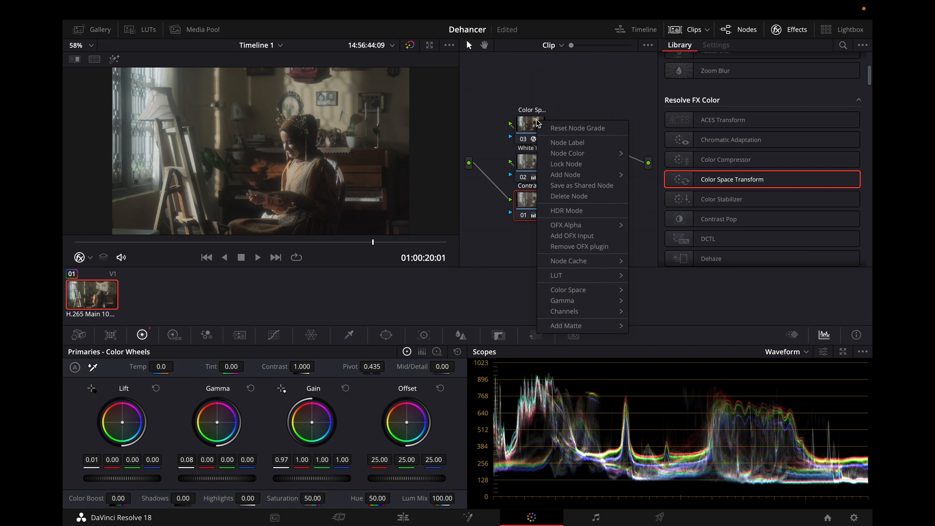
{"action": "mouse_move", "coordinate": [591, 179]}
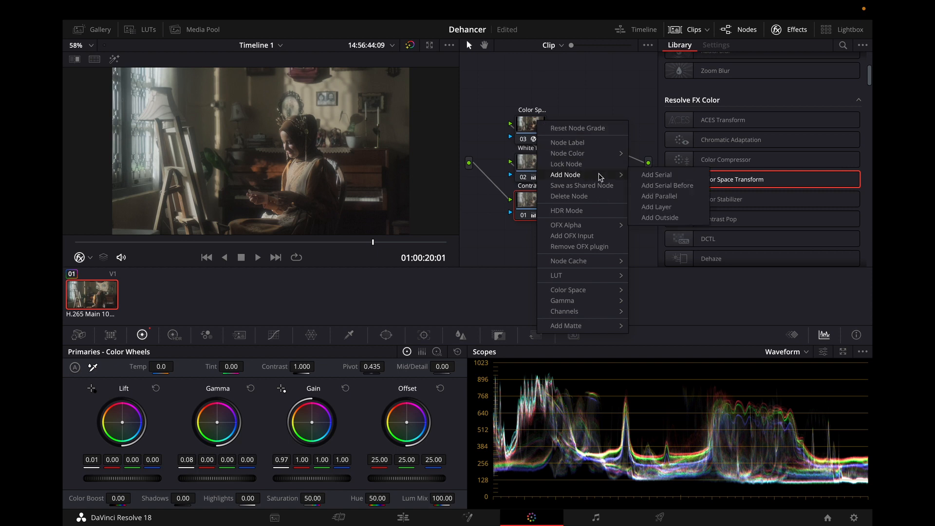
{"action": "left_click", "coordinate": [655, 175]}
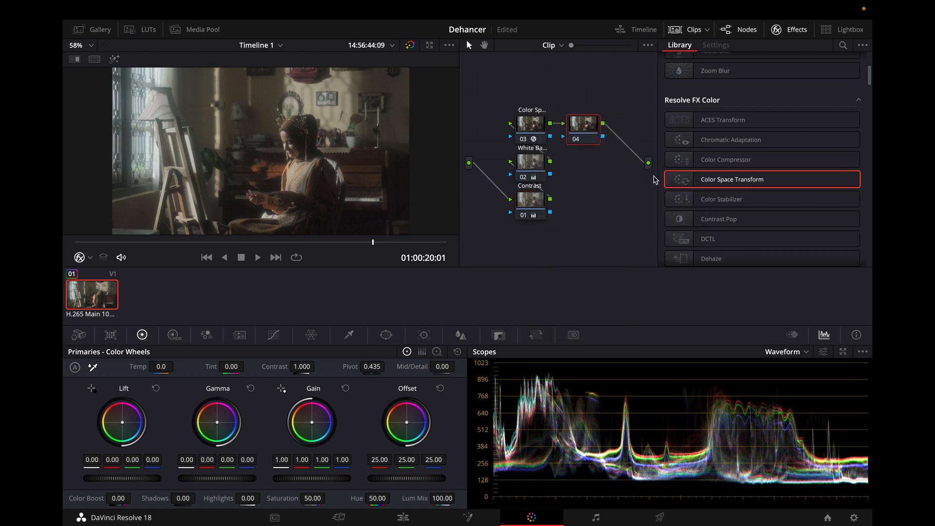
{"action": "scroll", "coordinate": [691, 195], "scroll_direction": "down", "scroll_amount": 15}
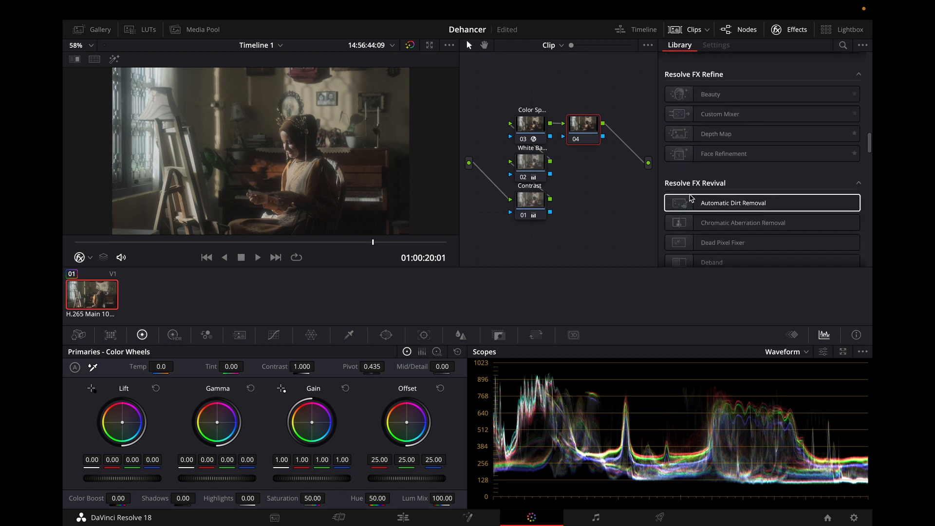
{"action": "scroll", "coordinate": [690, 197], "scroll_direction": "down", "scroll_amount": 20}
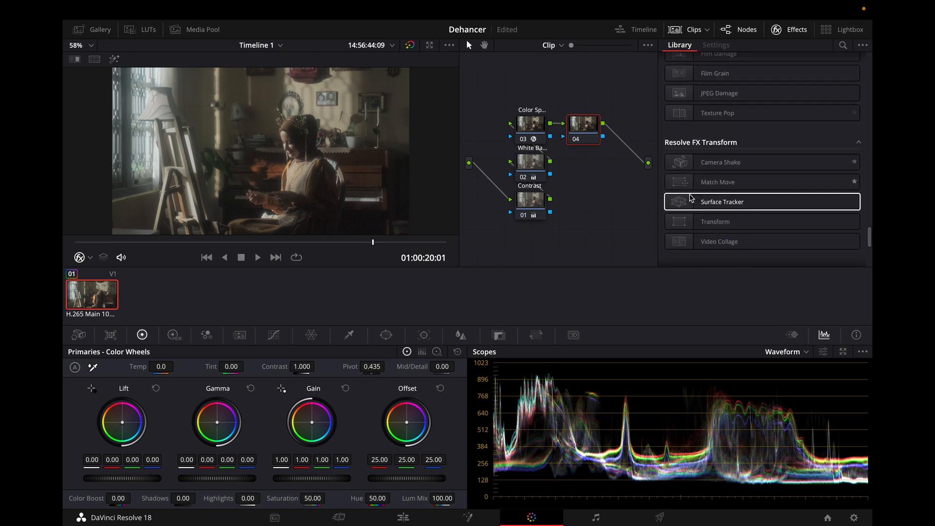
{"action": "left_click_drag", "start_coordinate": [720, 245], "coordinate": [593, 133]}
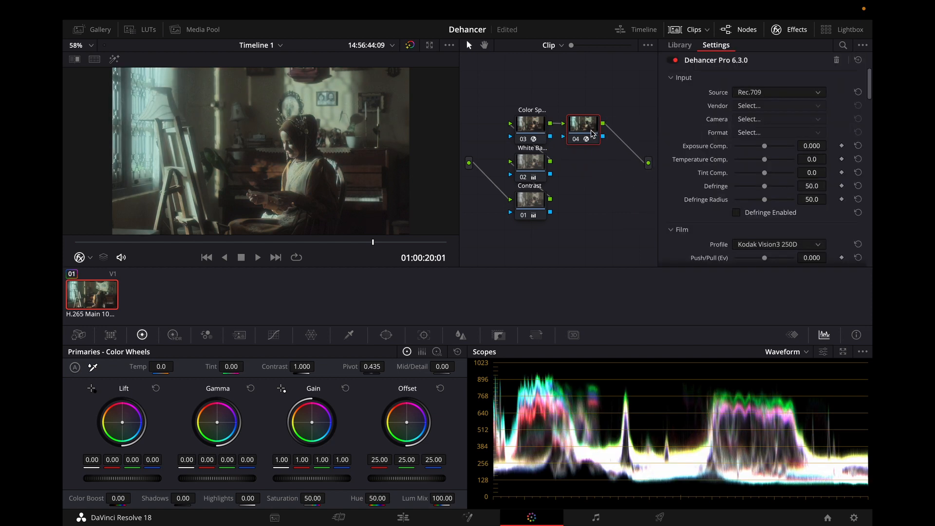
- Label the node carrying the film emulation effect "Dehancer Pro"
{"action": "right_click", "coordinate": [593, 133]}
{"action": "left_click", "coordinate": [617, 153]}
{"action": "type", "text": "Dehancer Pro"}
{"action": "key", "text": "Return"}
- Examine the input source options and the range of film profiles offered by the Dehancer Pro effect
{"action": "left_click", "coordinate": [777, 96]}
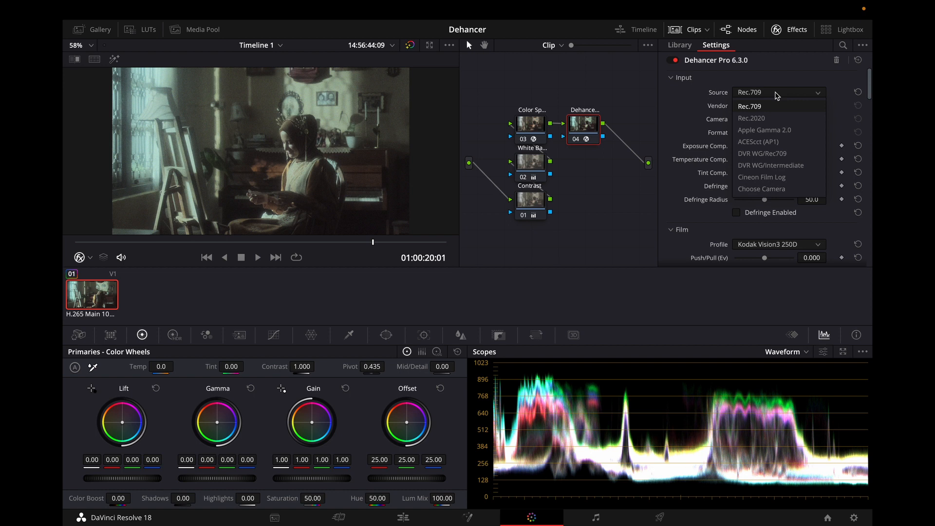
{"action": "left_click", "coordinate": [776, 95]}
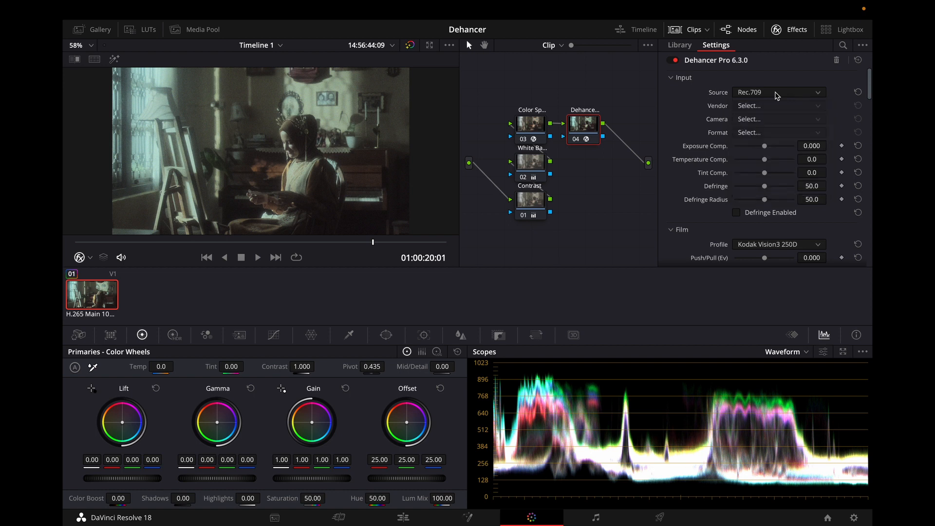
{"action": "scroll", "coordinate": [665, 163], "scroll_direction": "down", "scroll_amount": 3}
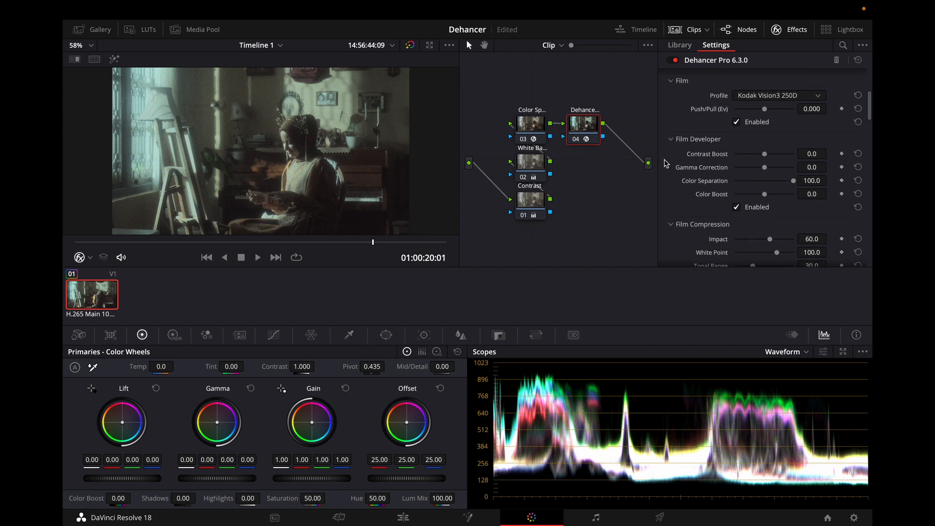
{"action": "left_click", "coordinate": [762, 96]}
{"action": "scroll", "coordinate": [764, 127], "scroll_direction": "up", "scroll_amount": 5}
{"action": "scroll", "coordinate": [765, 128], "scroll_direction": "up", "scroll_amount": 5}
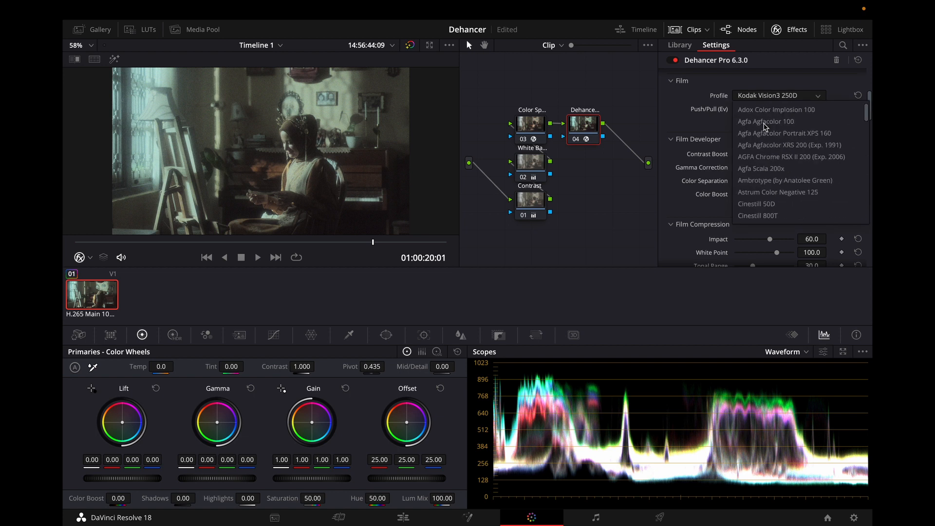
{"action": "scroll", "coordinate": [765, 131], "scroll_direction": "down", "scroll_amount": 5}
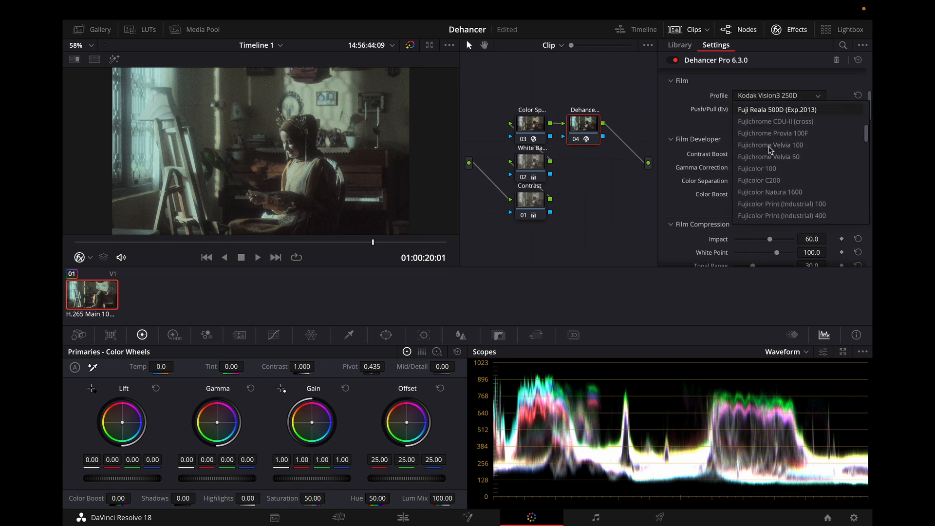
{"action": "scroll", "coordinate": [770, 150], "scroll_direction": "down", "scroll_amount": 5}
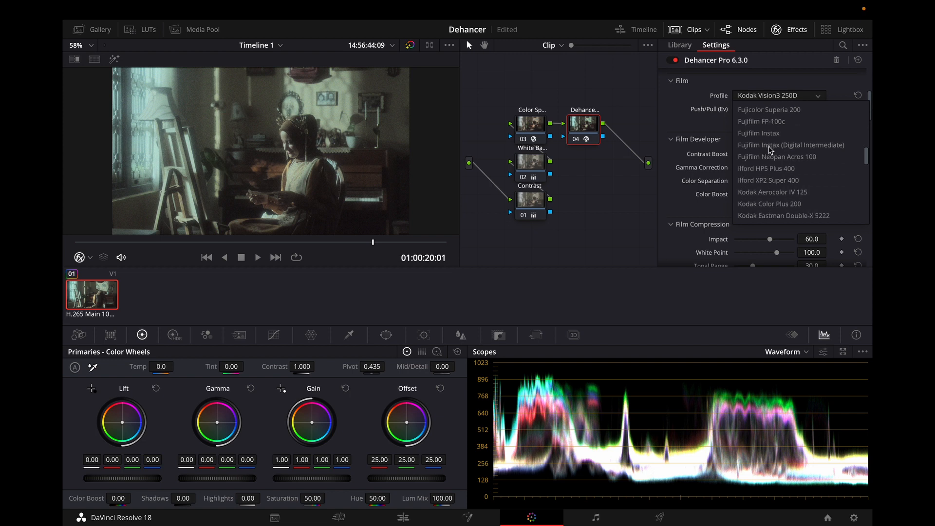
{"action": "scroll", "coordinate": [770, 149], "scroll_direction": "down", "scroll_amount": 5}
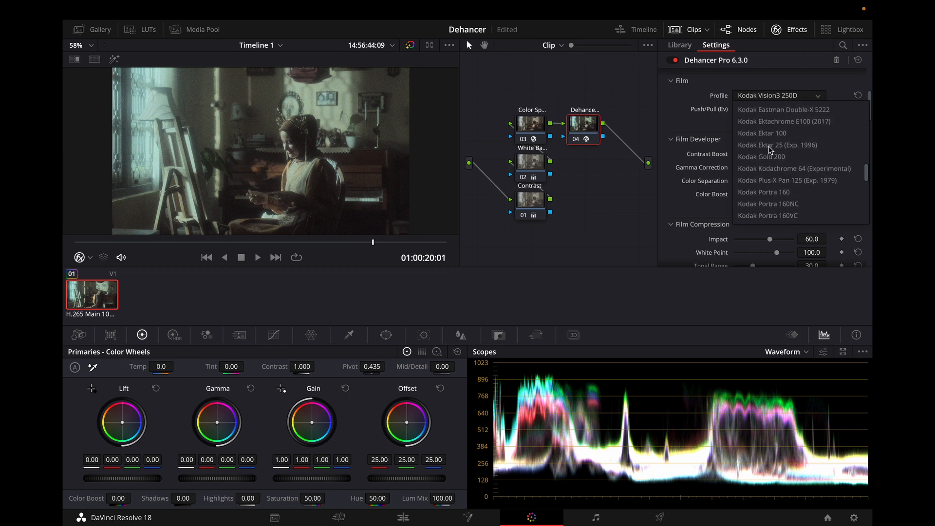
{"action": "scroll", "coordinate": [771, 150], "scroll_direction": "down", "scroll_amount": 3}
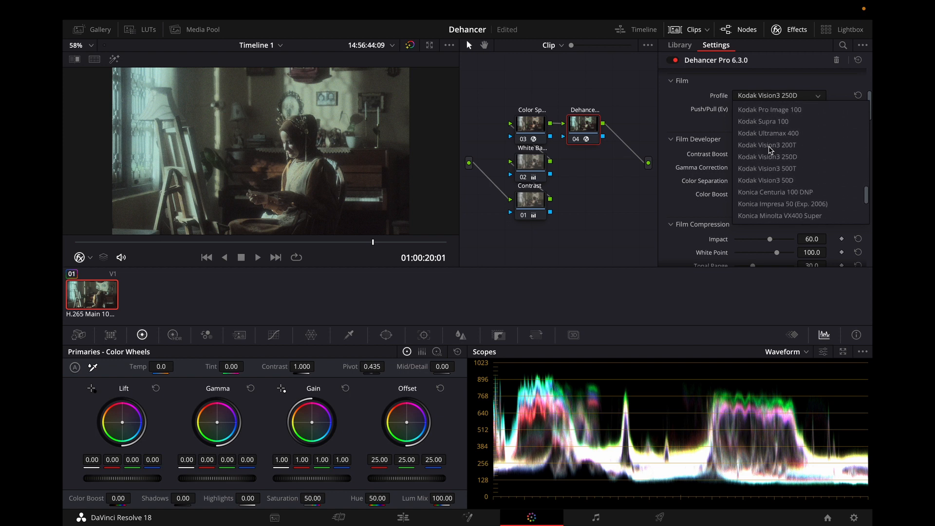
{"action": "scroll", "coordinate": [771, 150], "scroll_direction": "down", "scroll_amount": 5}
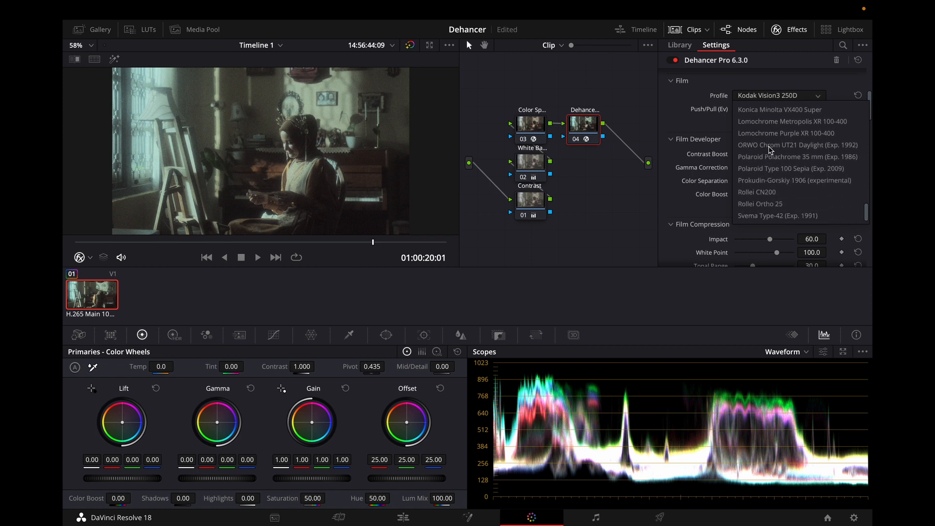
{"action": "scroll", "coordinate": [770, 149], "scroll_direction": "up", "scroll_amount": 3}
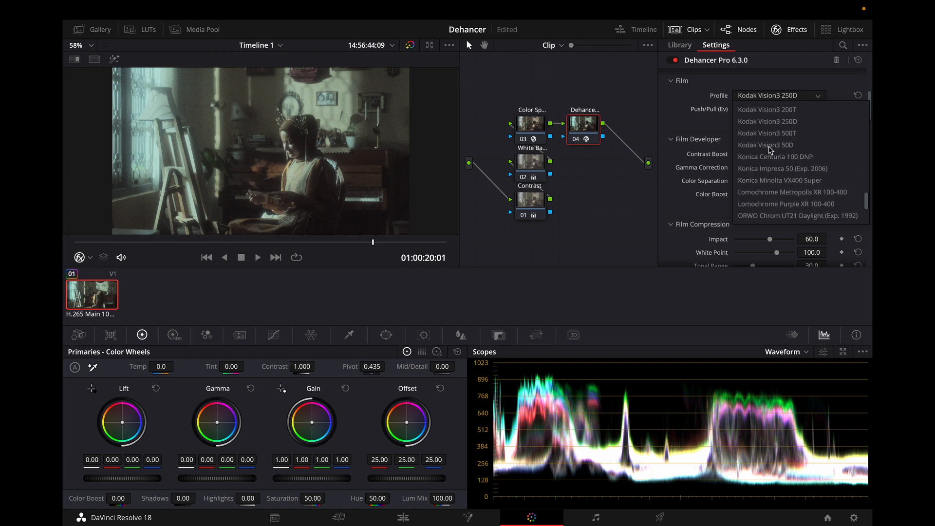
{"action": "scroll", "coordinate": [771, 149], "scroll_direction": "up", "scroll_amount": 1}
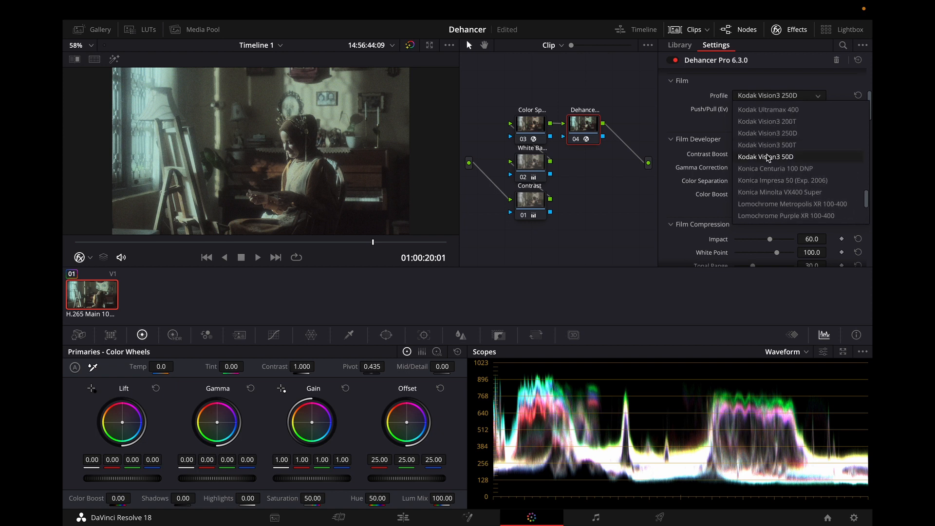
- Try the Kodak Vision3 50D, 500T and 250D film profiles one after another on the clip
{"action": "left_click", "coordinate": [768, 156]}
{"action": "left_click", "coordinate": [782, 96]}
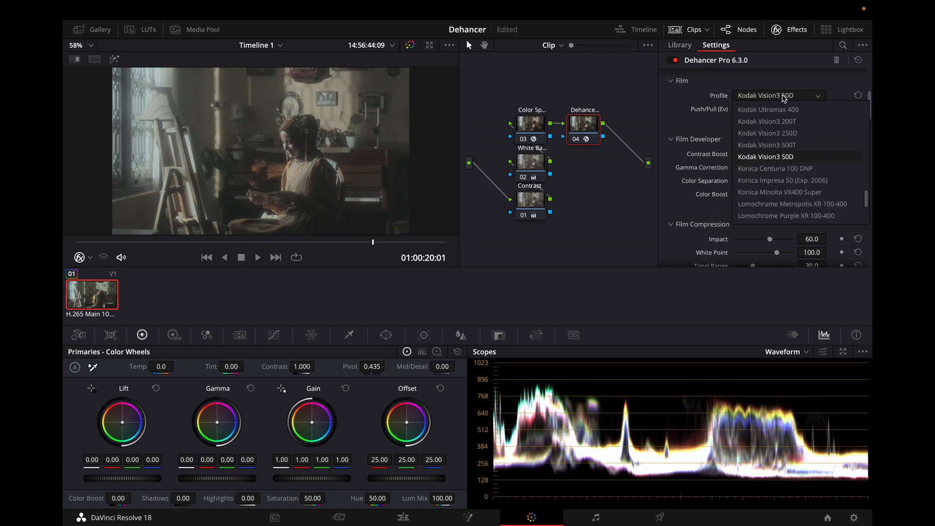
{"action": "left_click", "coordinate": [780, 145]}
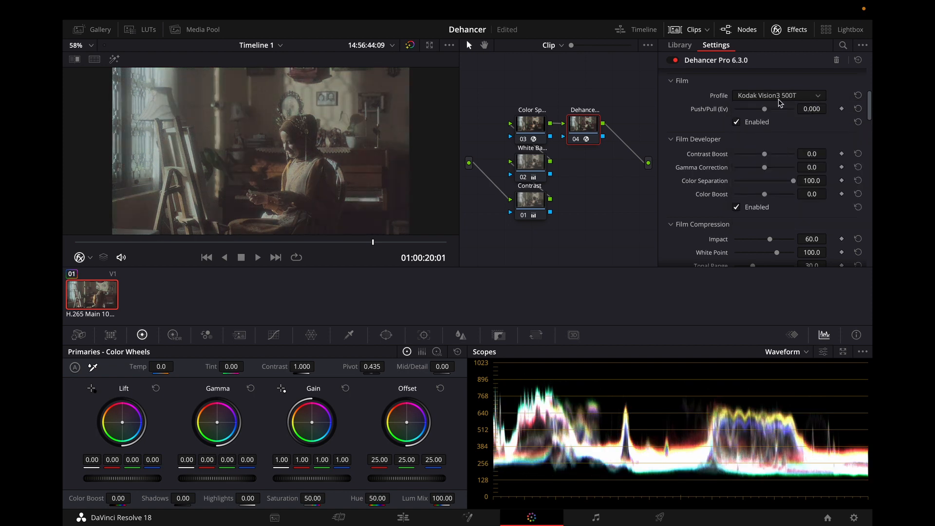
{"action": "left_click", "coordinate": [781, 97]}
{"action": "left_click", "coordinate": [776, 133]}
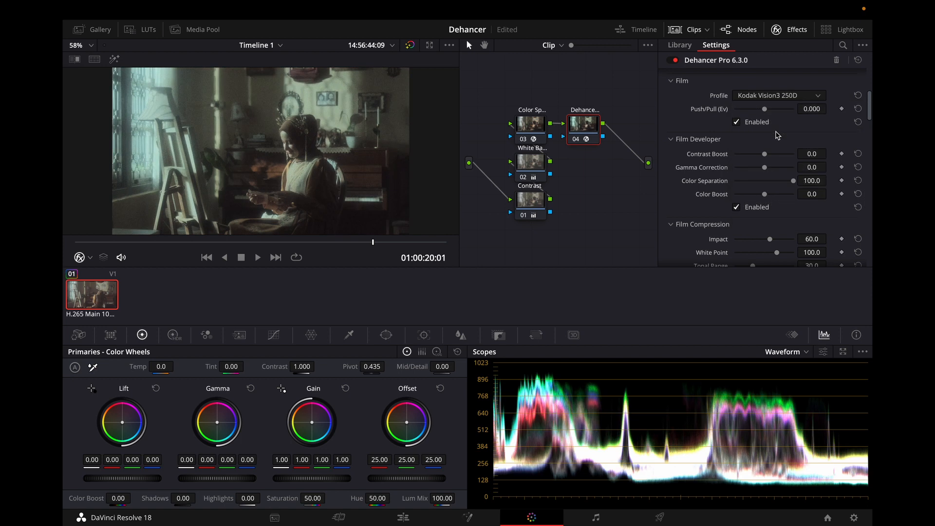
- Set the film profile to Kodak Vision3 200T and its Push/Pull to -0.532 EV
{"action": "left_click", "coordinate": [781, 98]}
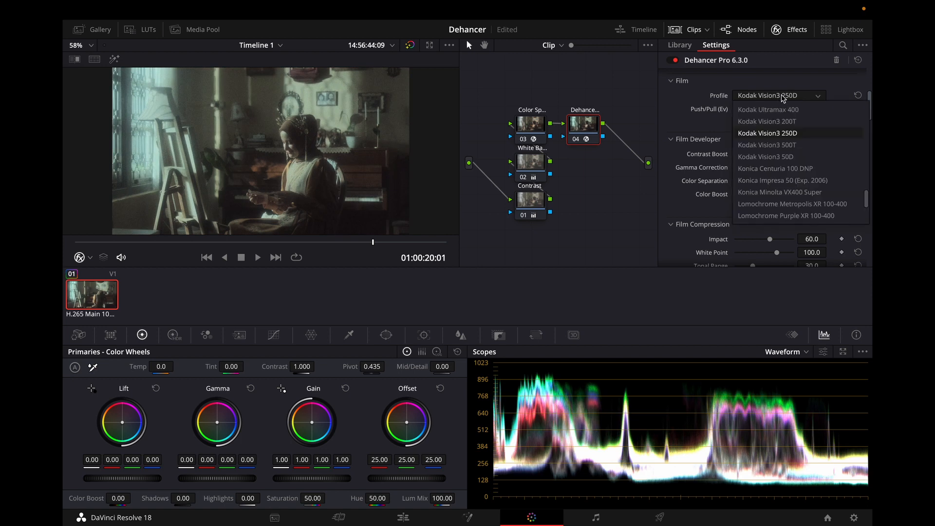
{"action": "left_click", "coordinate": [779, 122]}
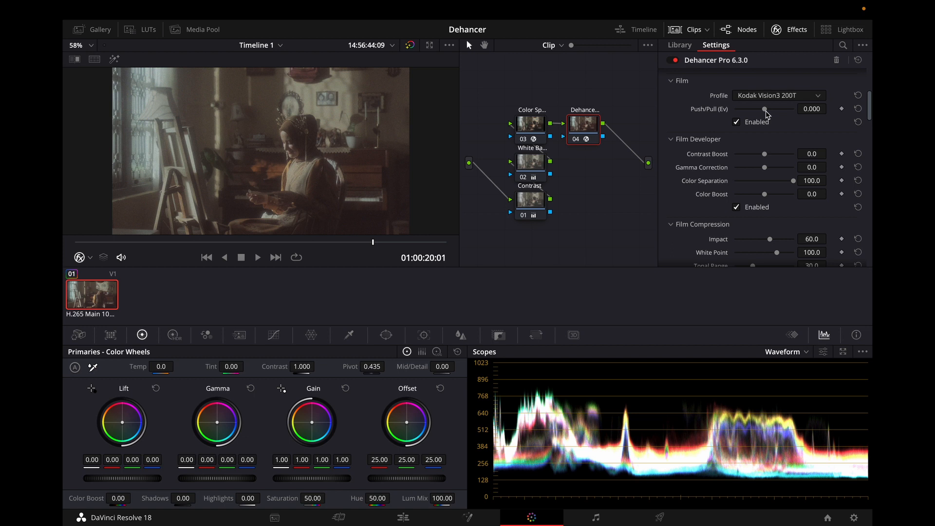
{"action": "left_click_drag", "start_coordinate": [766, 113], "coordinate": [746, 115]}
{"action": "left_click_drag", "start_coordinate": [751, 117], "coordinate": [756, 116]}
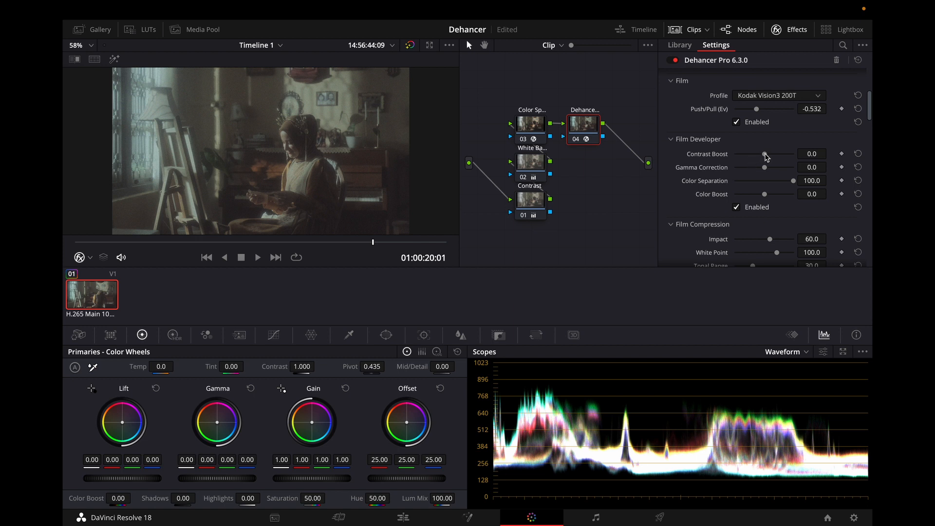
- Set the Film Developer's Contrast Boost to 10.1 and Color Boost to 33.9
{"action": "left_click_drag", "start_coordinate": [764, 154], "coordinate": [767, 154]}
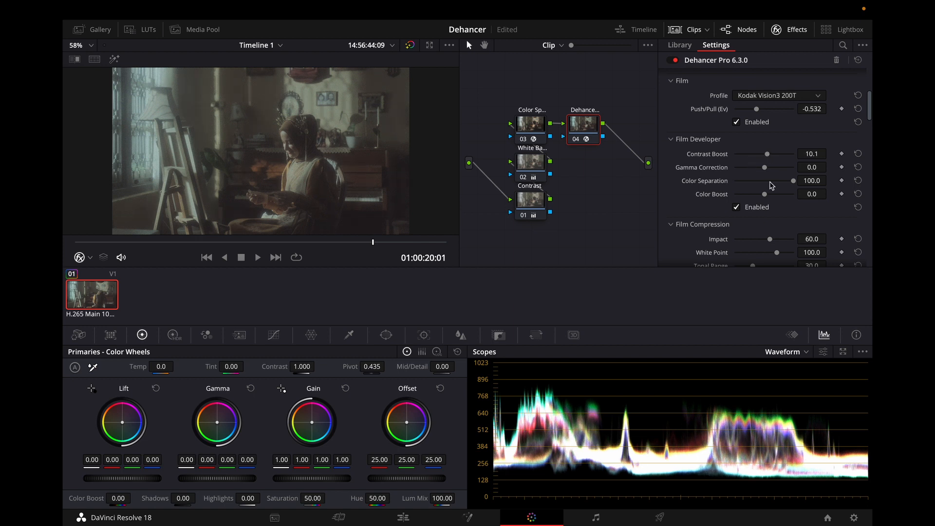
{"action": "left_click_drag", "start_coordinate": [765, 194], "coordinate": [774, 195]}
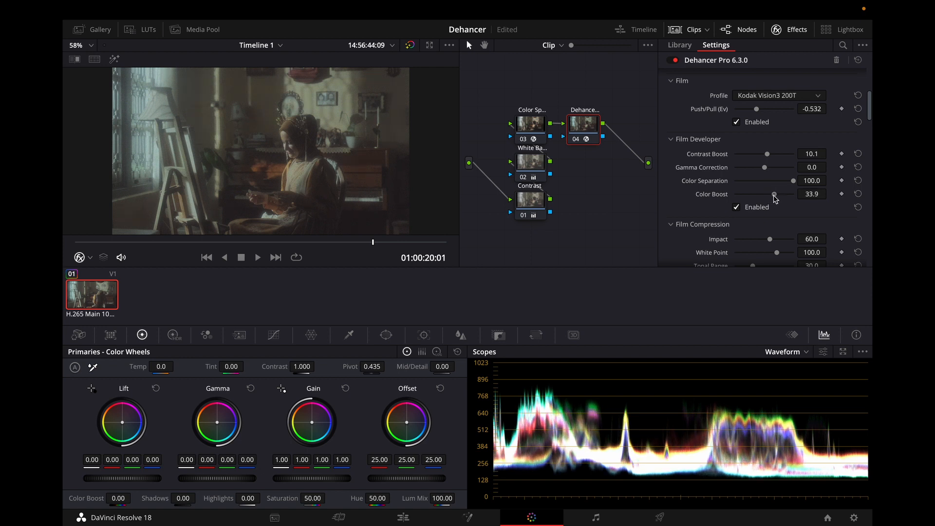
- Enable Film Compression with an Impact of 31.2, and set the Expand Black Point to 3.40 and White Point to 93.6
{"action": "scroll", "coordinate": [663, 130], "scroll_direction": "down", "scroll_amount": 5}
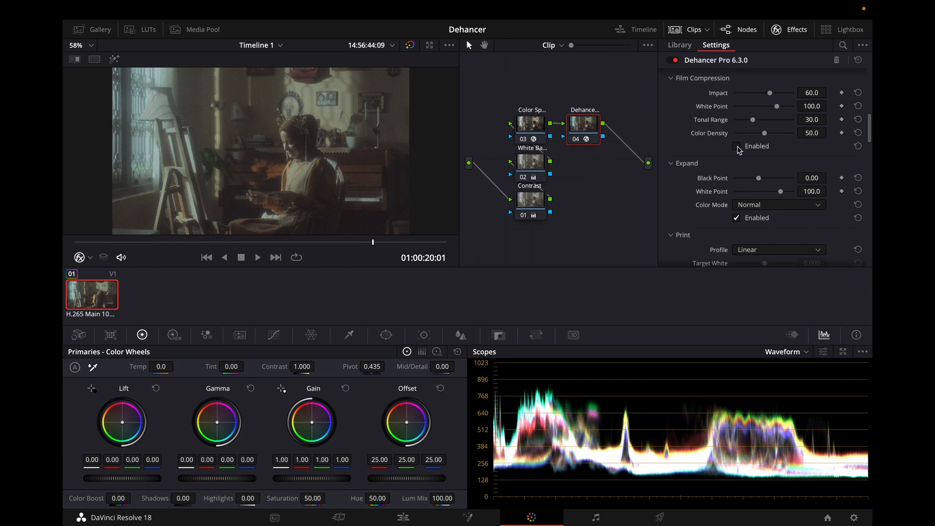
{"action": "left_click", "coordinate": [737, 147]}
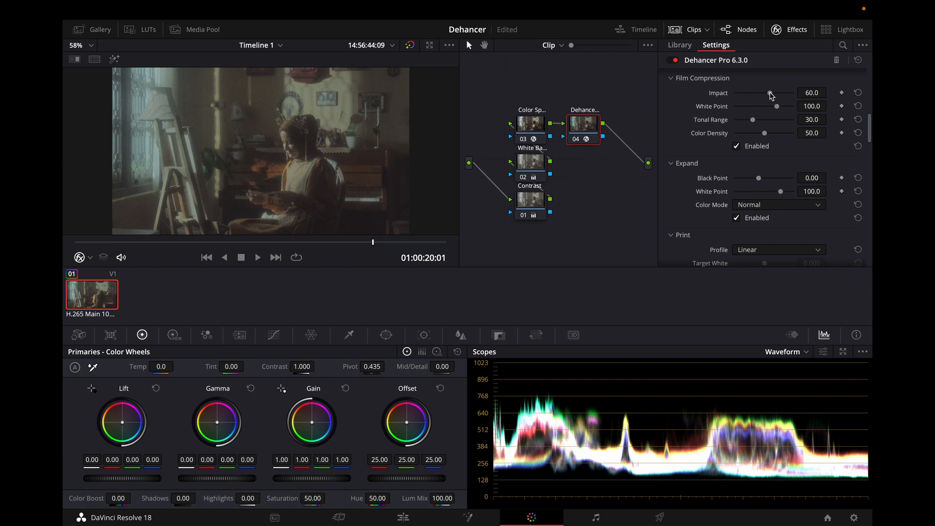
{"action": "mouse_move", "coordinate": [770, 95]}
{"action": "left_mouse_down"}
{"action": "mouse_move", "coordinate": [737, 100]}
{"action": "mouse_move", "coordinate": [753, 101]}
{"action": "left_mouse_up"}
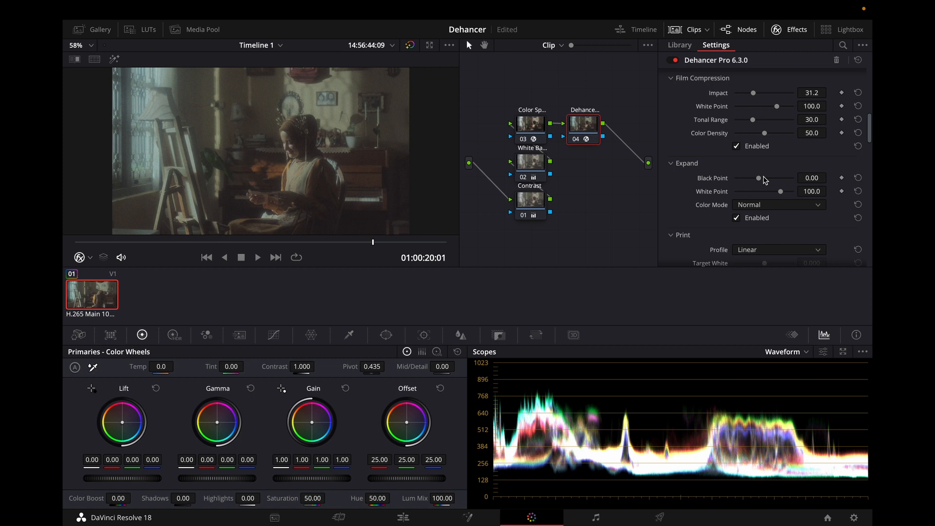
{"action": "mouse_move", "coordinate": [761, 182]}
{"action": "left_mouse_down"}
{"action": "mouse_move", "coordinate": [750, 183]}
{"action": "mouse_move", "coordinate": [774, 182]}
{"action": "mouse_move", "coordinate": [764, 183]}
{"action": "left_mouse_up"}
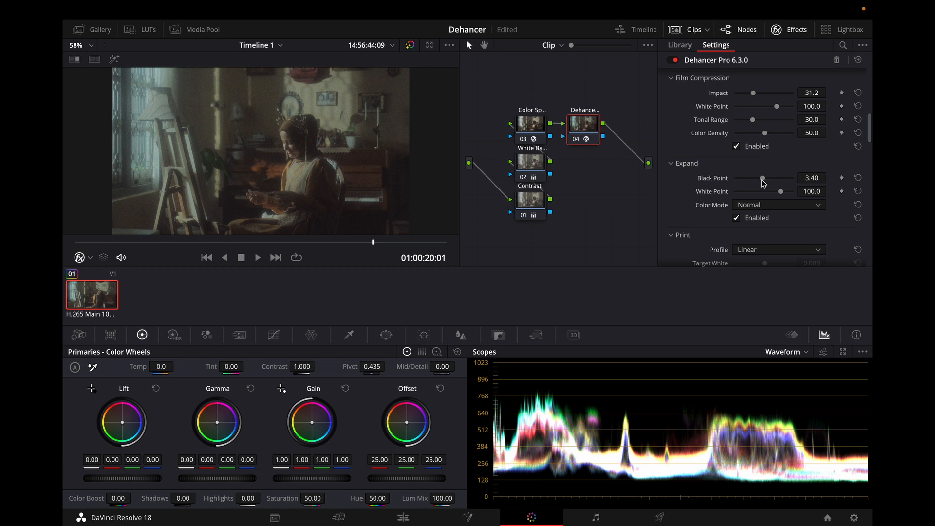
{"action": "left_click_drag", "start_coordinate": [781, 192], "coordinate": [777, 197]}
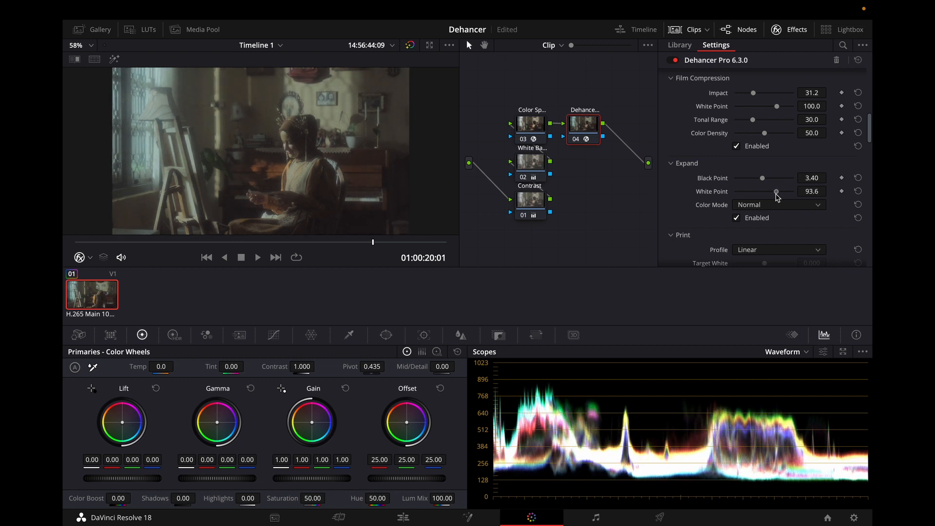
- Set the Print profile to Kodak 2383 Print Film
{"action": "scroll", "coordinate": [676, 143], "scroll_direction": "down", "scroll_amount": 5}
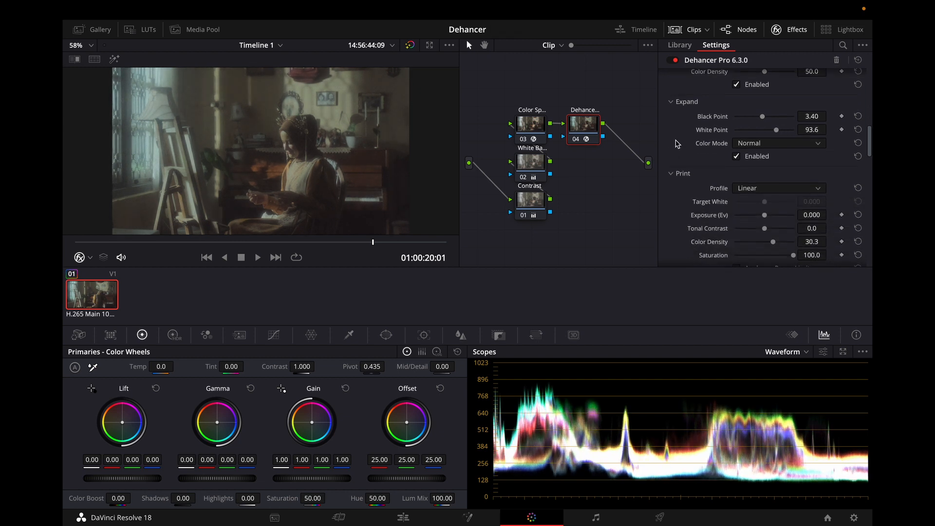
{"action": "scroll", "coordinate": [676, 143], "scroll_direction": "down", "scroll_amount": 1}
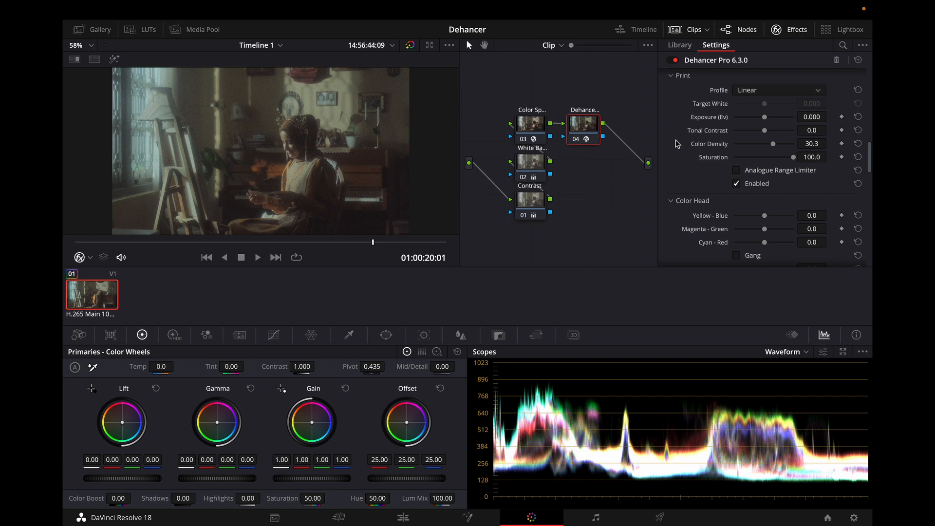
{"action": "left_click", "coordinate": [820, 91]}
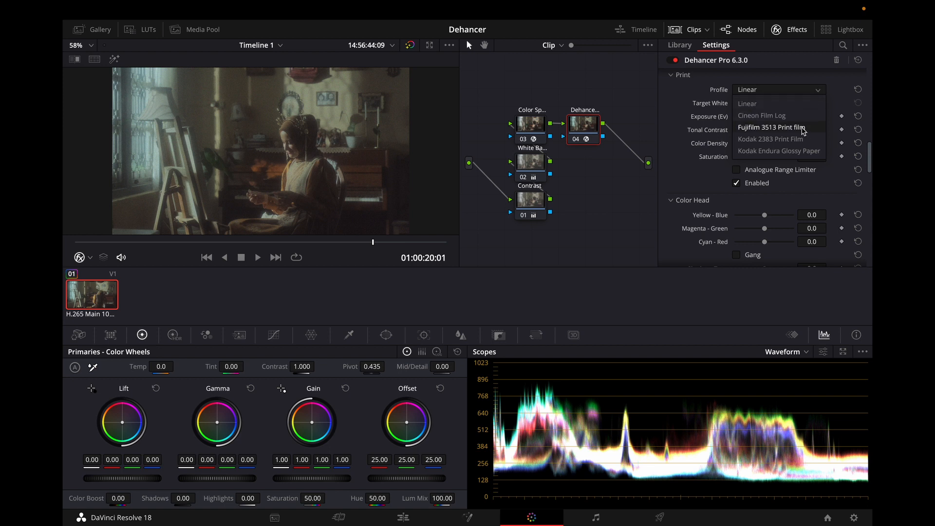
{"action": "left_click", "coordinate": [797, 141]}
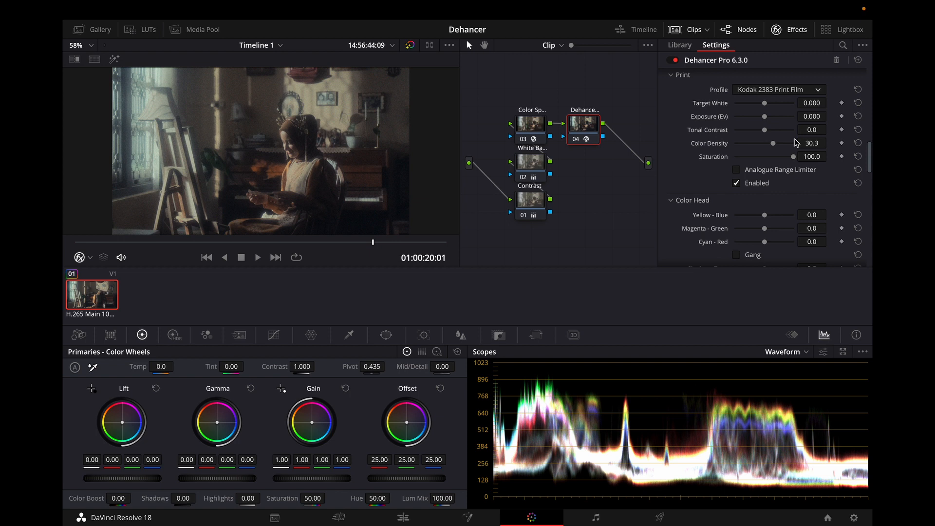
- Adjust the Color Head with Yellow - Blue at -2.3, Highlights Tone at 2.8 and Shadows Tone at -8.3
{"action": "scroll", "coordinate": [797, 143], "scroll_direction": "down", "scroll_amount": 5}
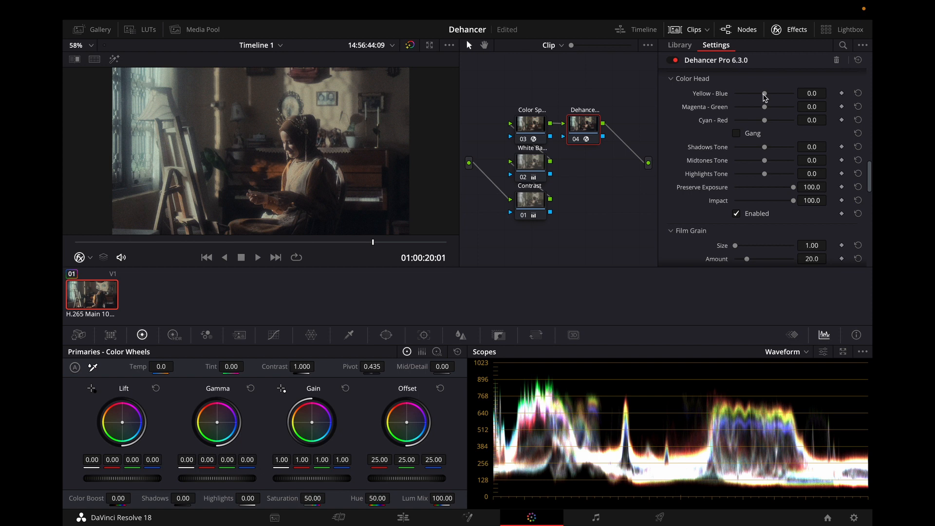
{"action": "mouse_move", "coordinate": [763, 95]}
{"action": "left_mouse_down"}
{"action": "mouse_move", "coordinate": [780, 93]}
{"action": "mouse_move", "coordinate": [764, 100]}
{"action": "left_mouse_up"}
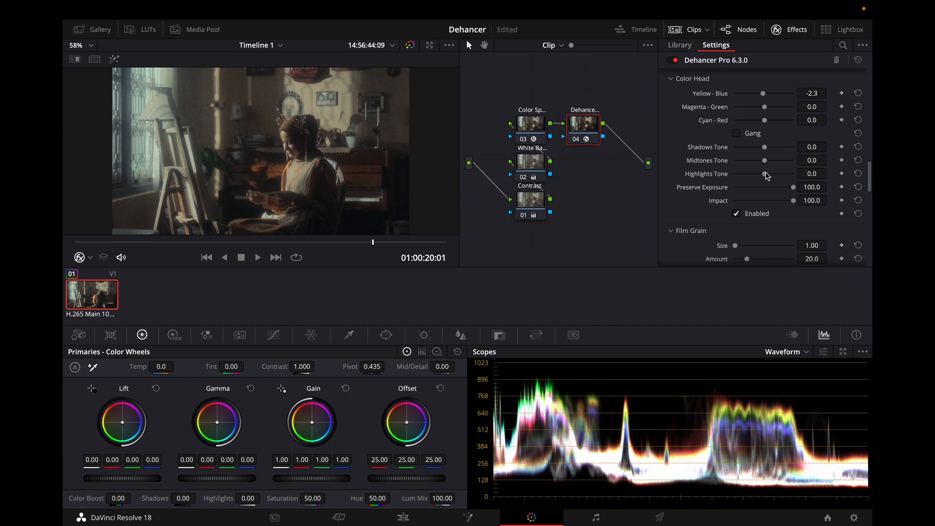
{"action": "mouse_move", "coordinate": [766, 176]}
{"action": "left_mouse_down"}
{"action": "mouse_move", "coordinate": [754, 181]}
{"action": "mouse_move", "coordinate": [766, 181]}
{"action": "left_mouse_up"}
{"action": "left_click_drag", "start_coordinate": [765, 147], "coordinate": [762, 147]}
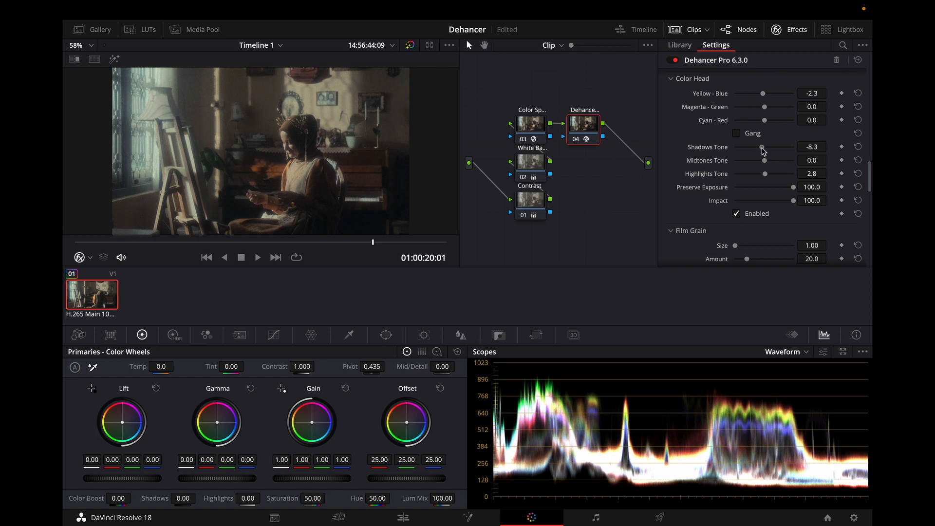
- Change the Film Grain's film type to Positive
{"action": "scroll", "coordinate": [775, 138], "scroll_direction": "down", "scroll_amount": 5}
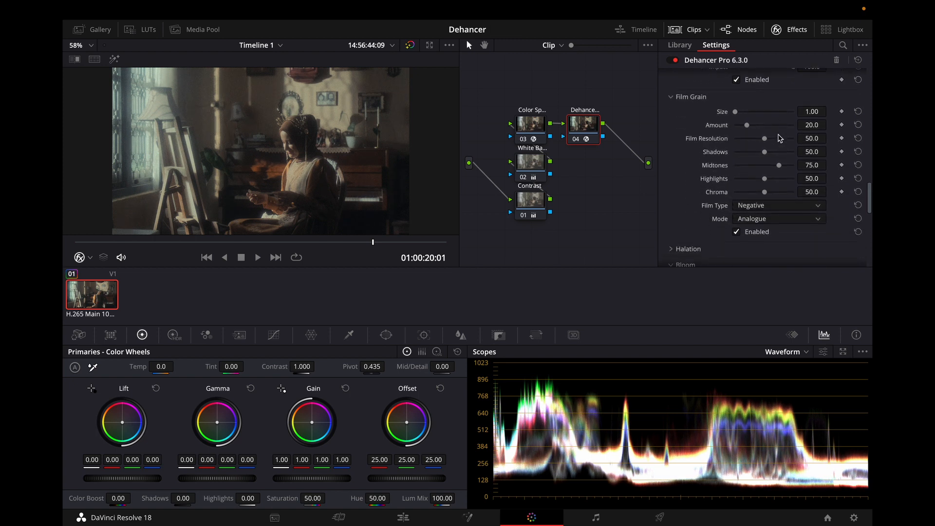
{"action": "scroll", "coordinate": [779, 138], "scroll_direction": "up", "scroll_amount": 1}
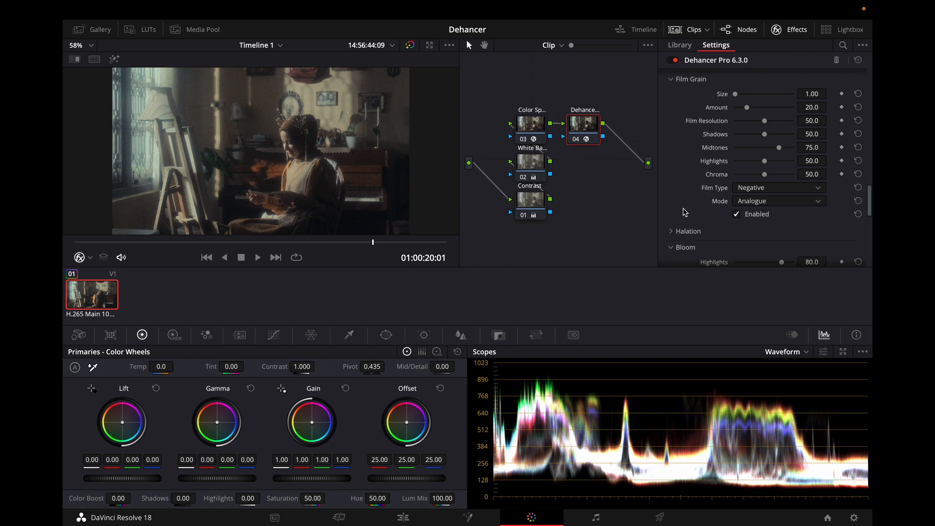
{"action": "left_click", "coordinate": [772, 192]}
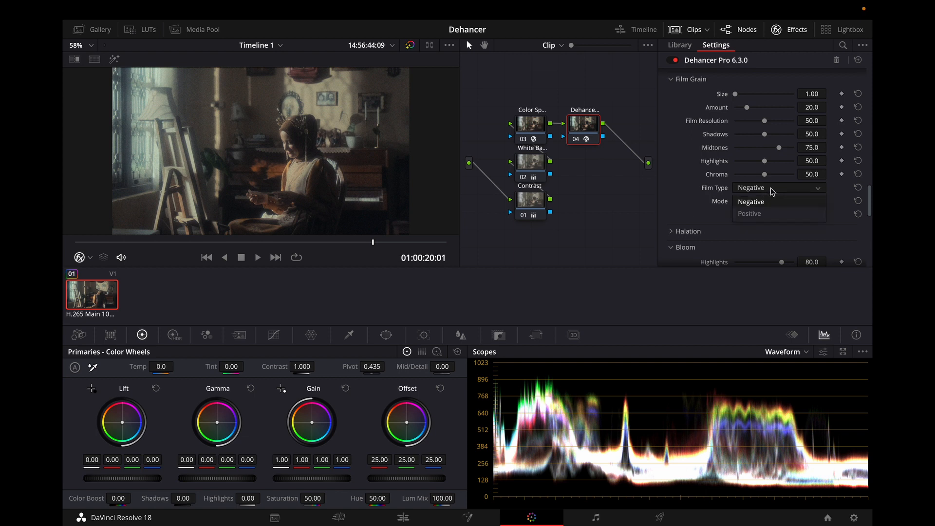
{"action": "left_click", "coordinate": [749, 214]}
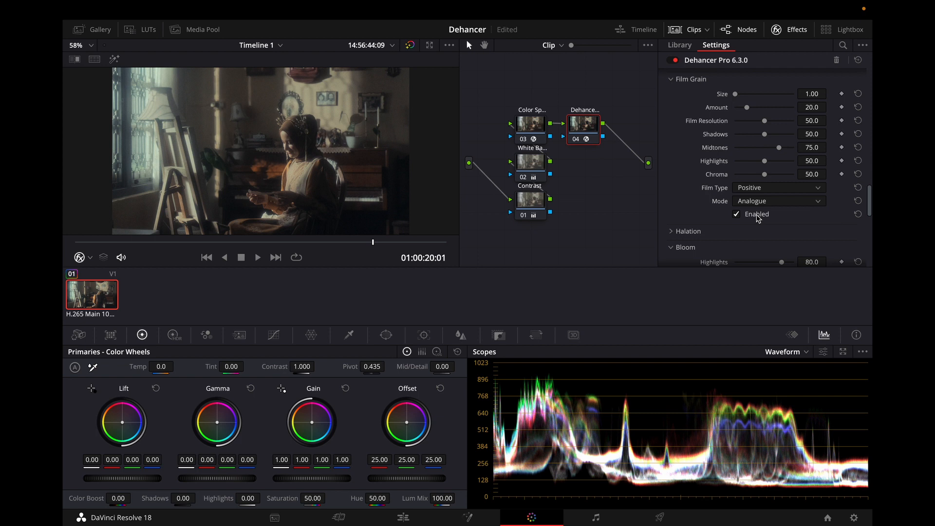
- Enable the Bloom effect and set its Impact to 30.3
{"action": "scroll", "coordinate": [679, 216], "scroll_direction": "down", "scroll_amount": 10}
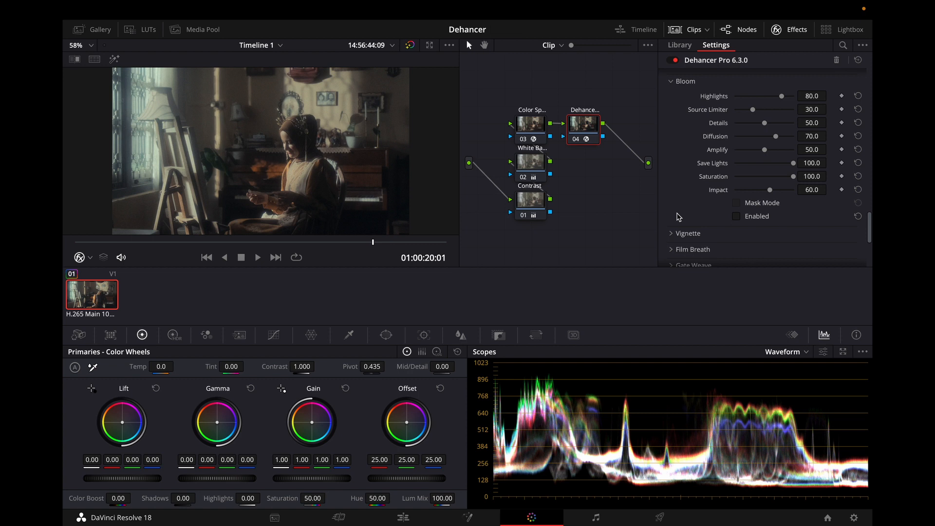
{"action": "left_click", "coordinate": [736, 216]}
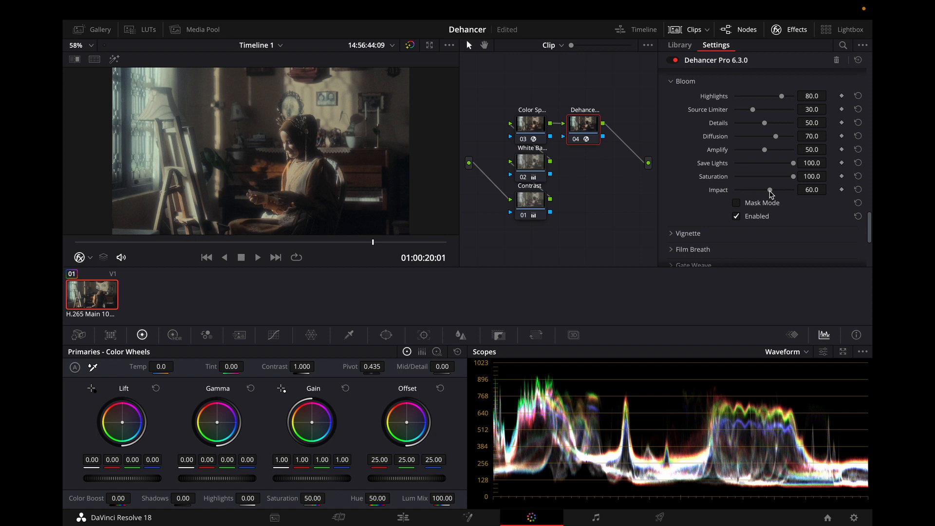
{"action": "left_click_drag", "start_coordinate": [770, 193], "coordinate": [789, 195]}
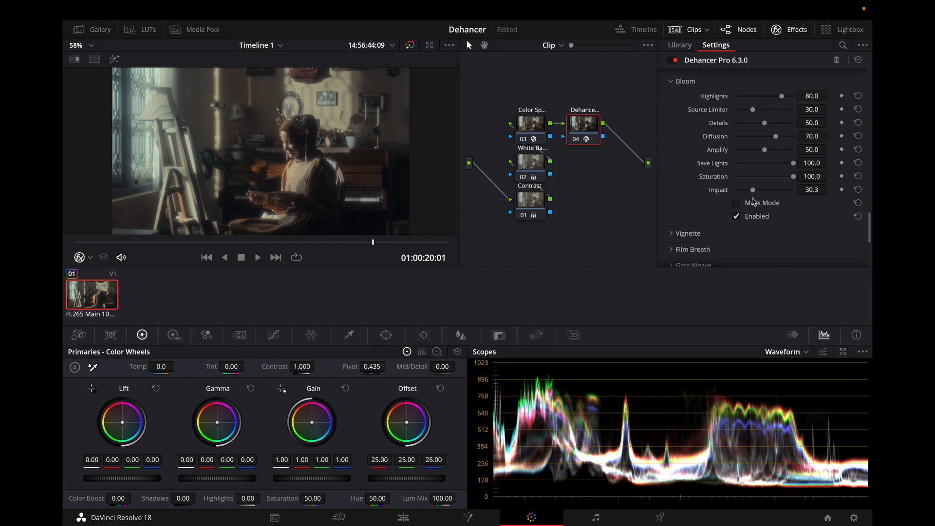
- Check the monitor's Clipping Indication option, and set the Expand Black Point to 2.03 and White Point to 72.1
{"action": "scroll", "coordinate": [674, 208], "scroll_direction": "down", "scroll_amount": 3}
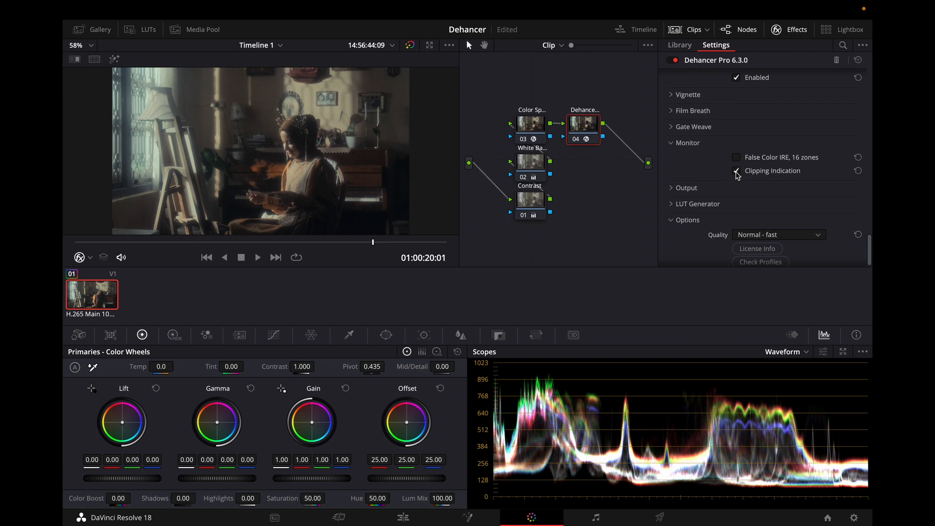
{"action": "scroll", "coordinate": [707, 167], "scroll_direction": "up", "scroll_amount": 10}
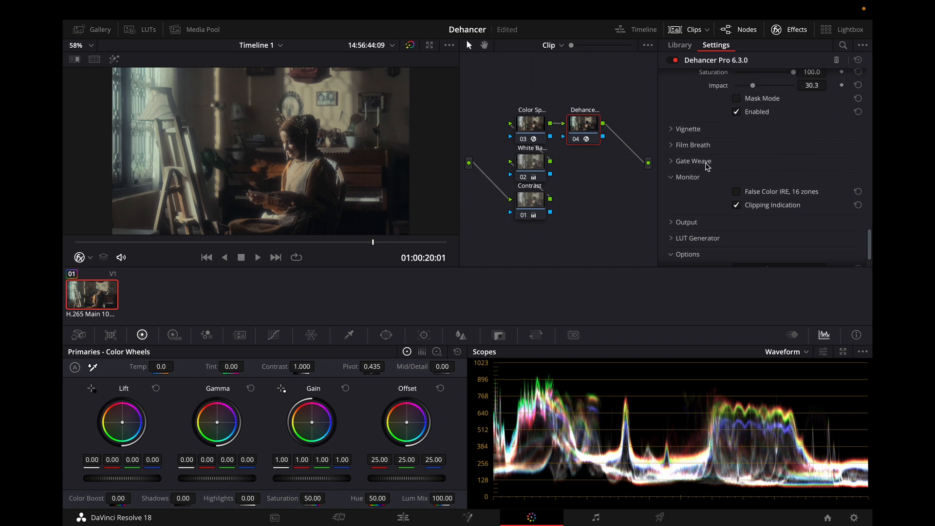
{"action": "scroll", "coordinate": [707, 167], "scroll_direction": "up", "scroll_amount": 6}
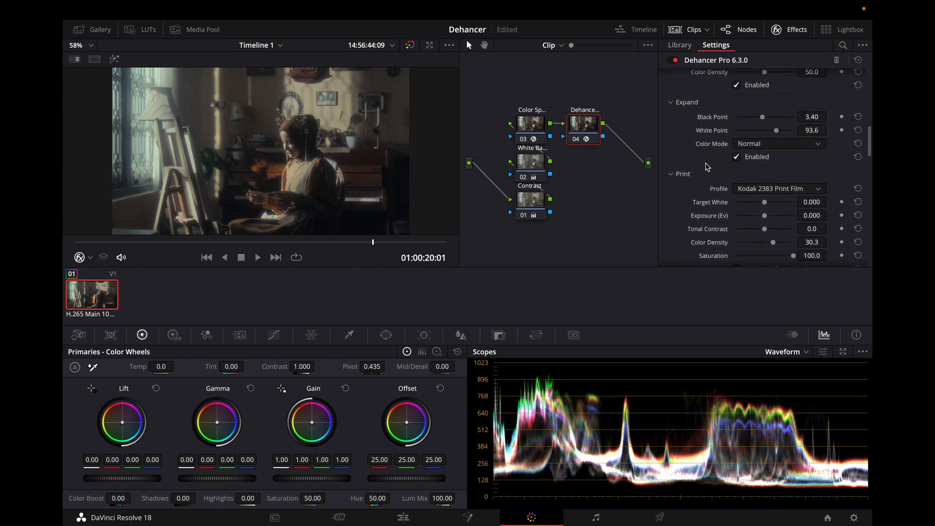
{"action": "mouse_move", "coordinate": [762, 169]}
{"action": "left_mouse_down"}
{"action": "mouse_move", "coordinate": [776, 172]}
{"action": "mouse_move", "coordinate": [762, 177]}
{"action": "left_mouse_up"}
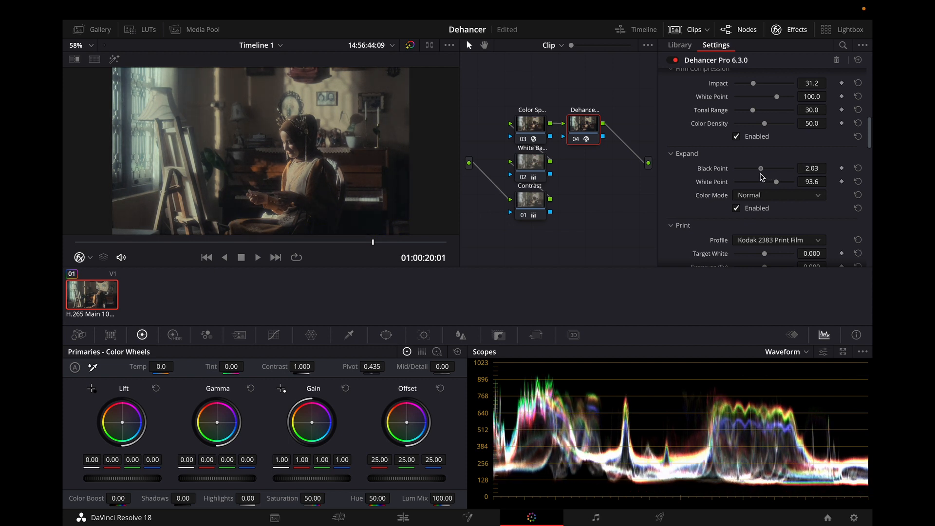
{"action": "left_click_drag", "start_coordinate": [777, 186], "coordinate": [763, 191]}
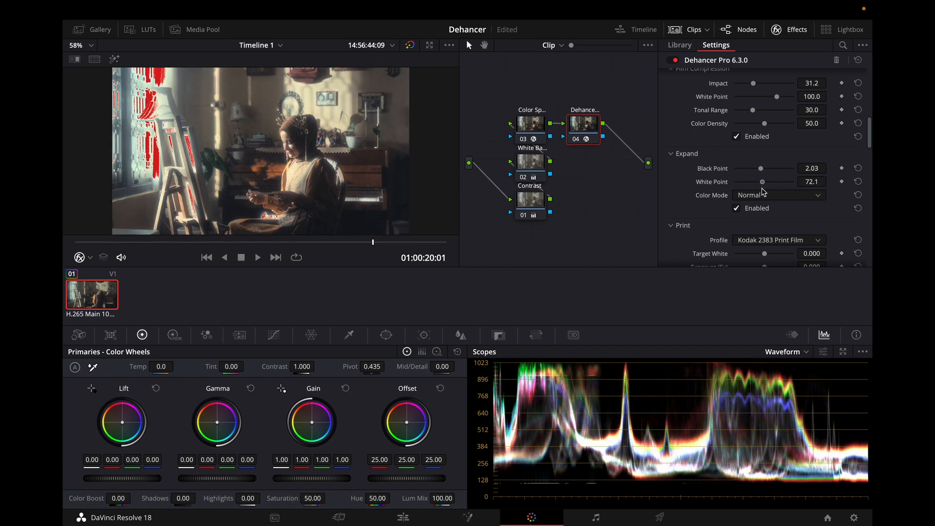